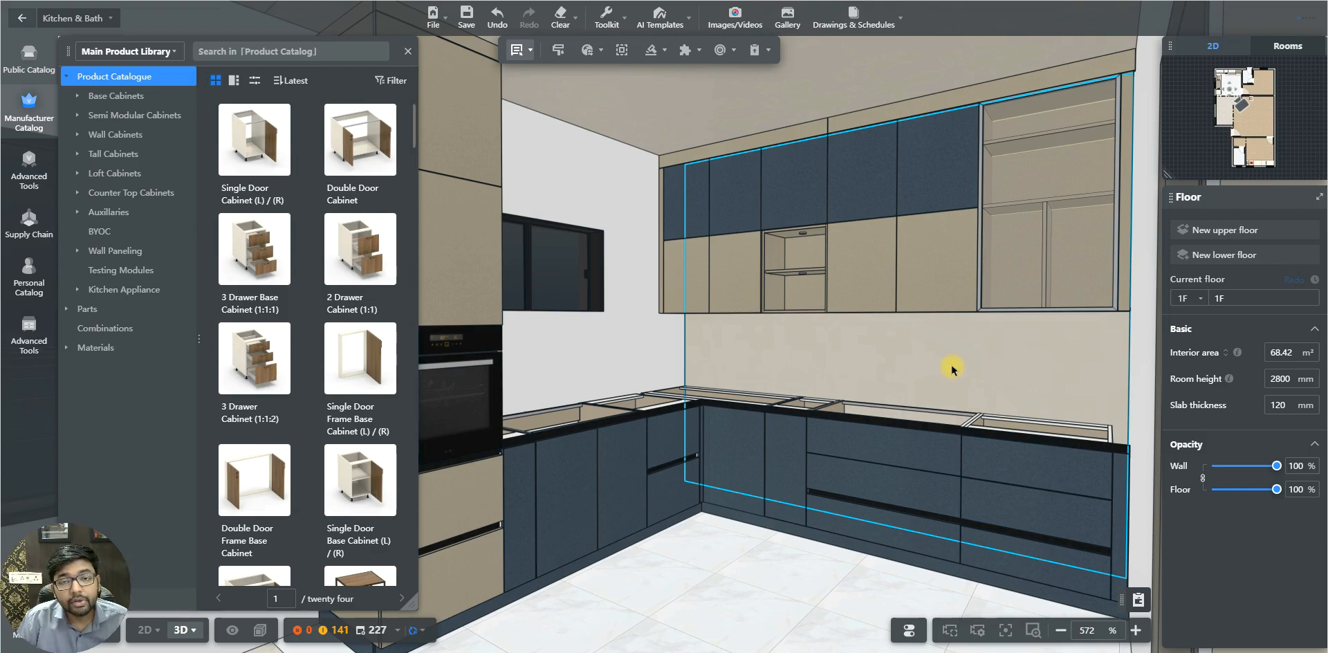
# - Start a new countertop and select all base cabinets of the L-shaped run, including the end panel
pyautogui.click(651, 50)
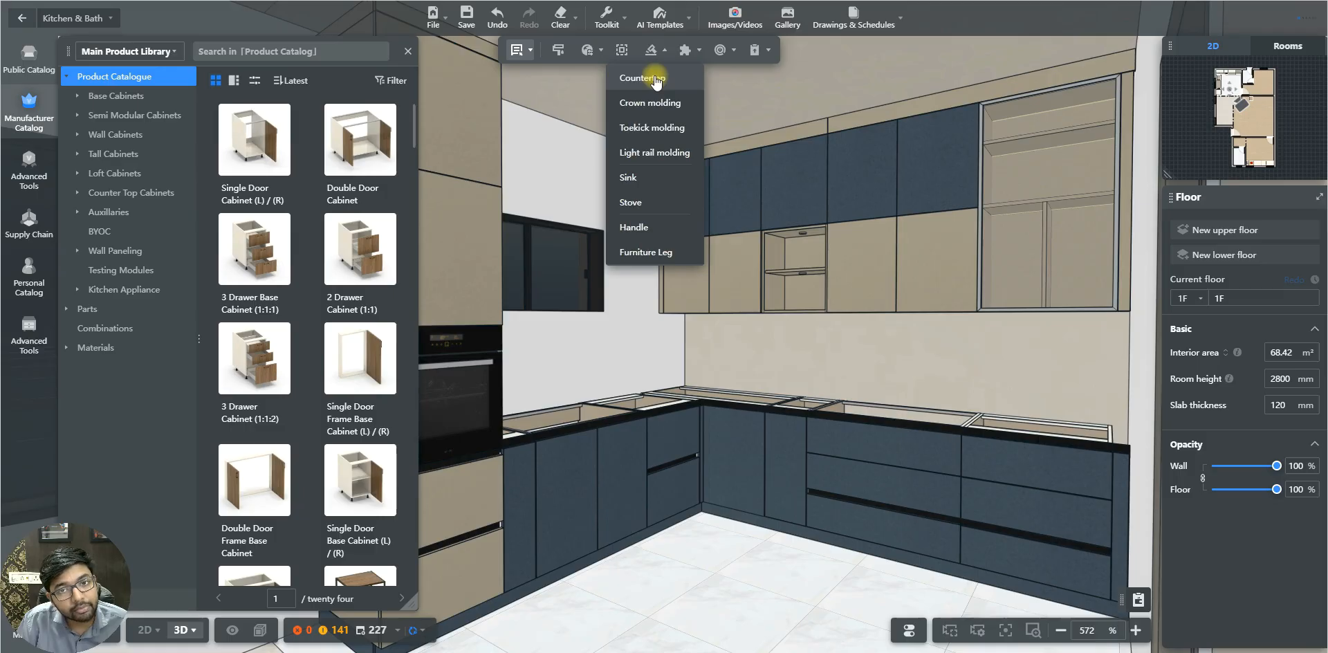
pyautogui.click(656, 80)
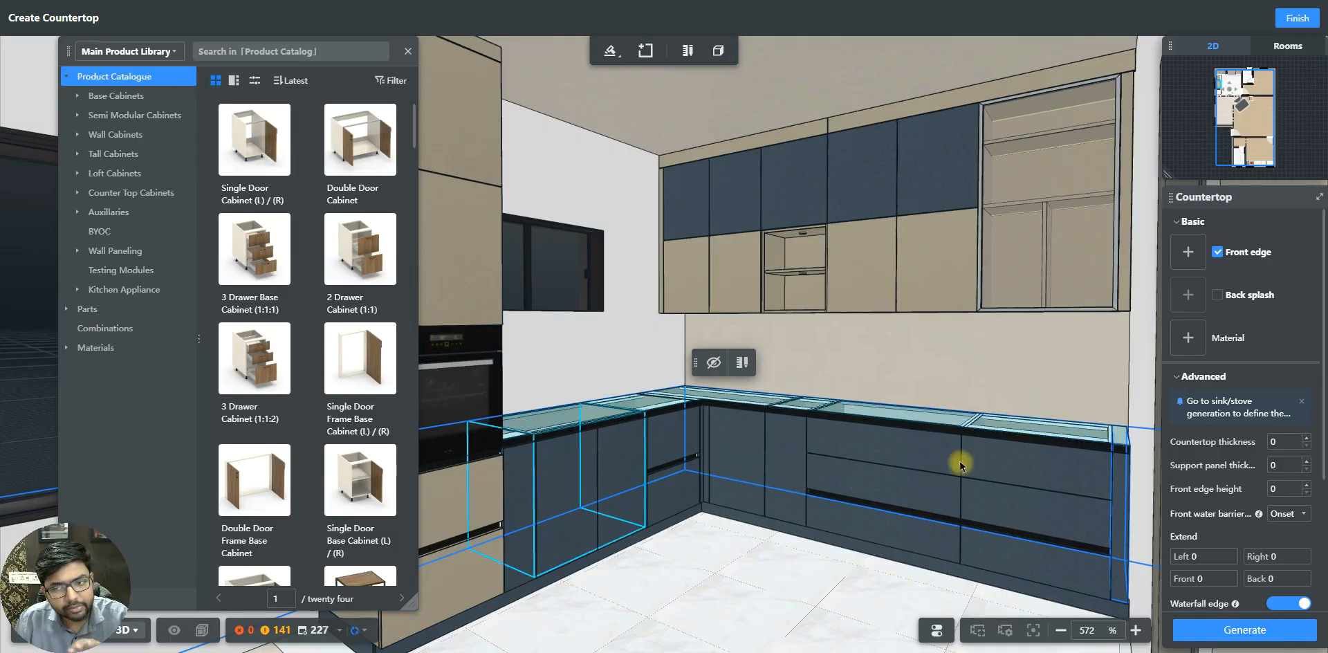
pyautogui.click(1124, 456)
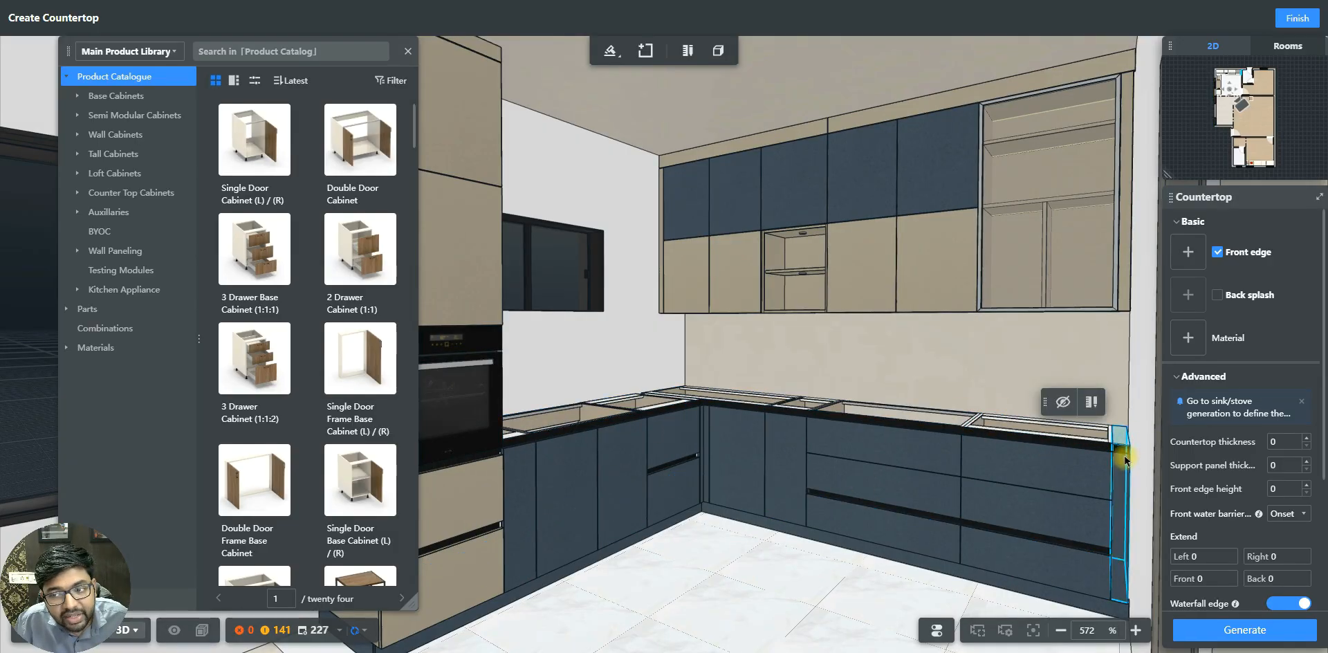
pyautogui.click(903, 457)
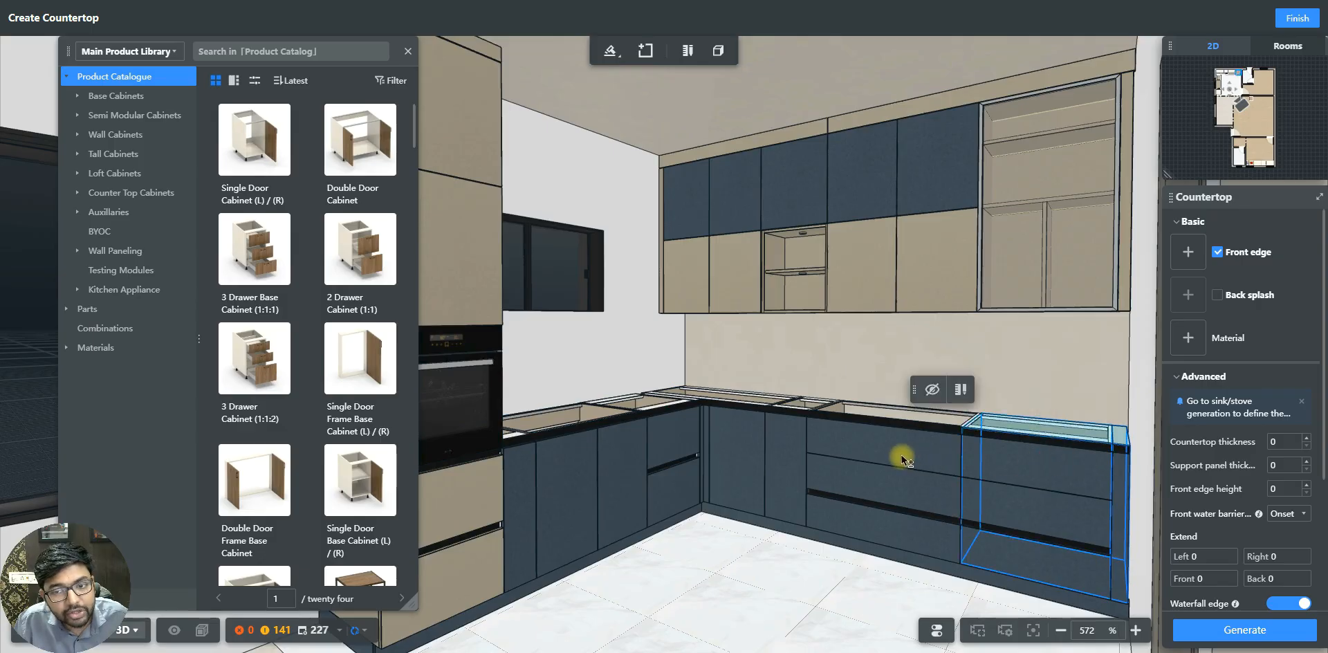
pyautogui.click(779, 443)
pyautogui.click(730, 431)
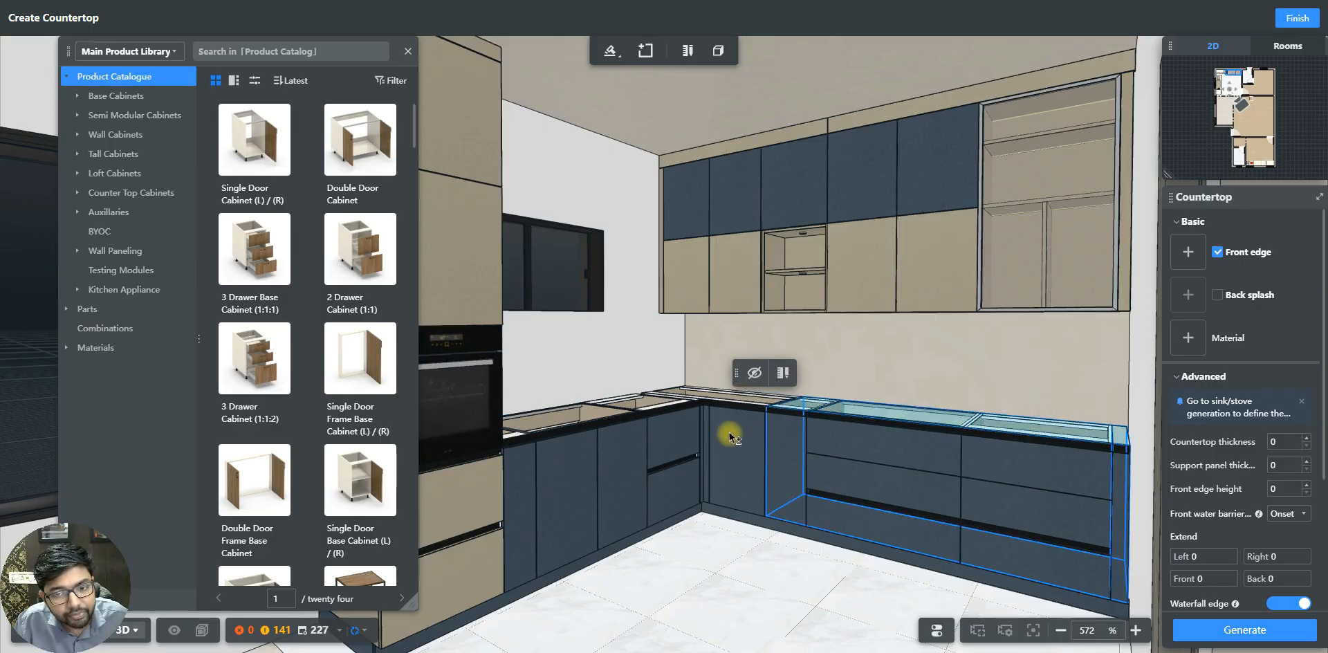
pyautogui.click(674, 430)
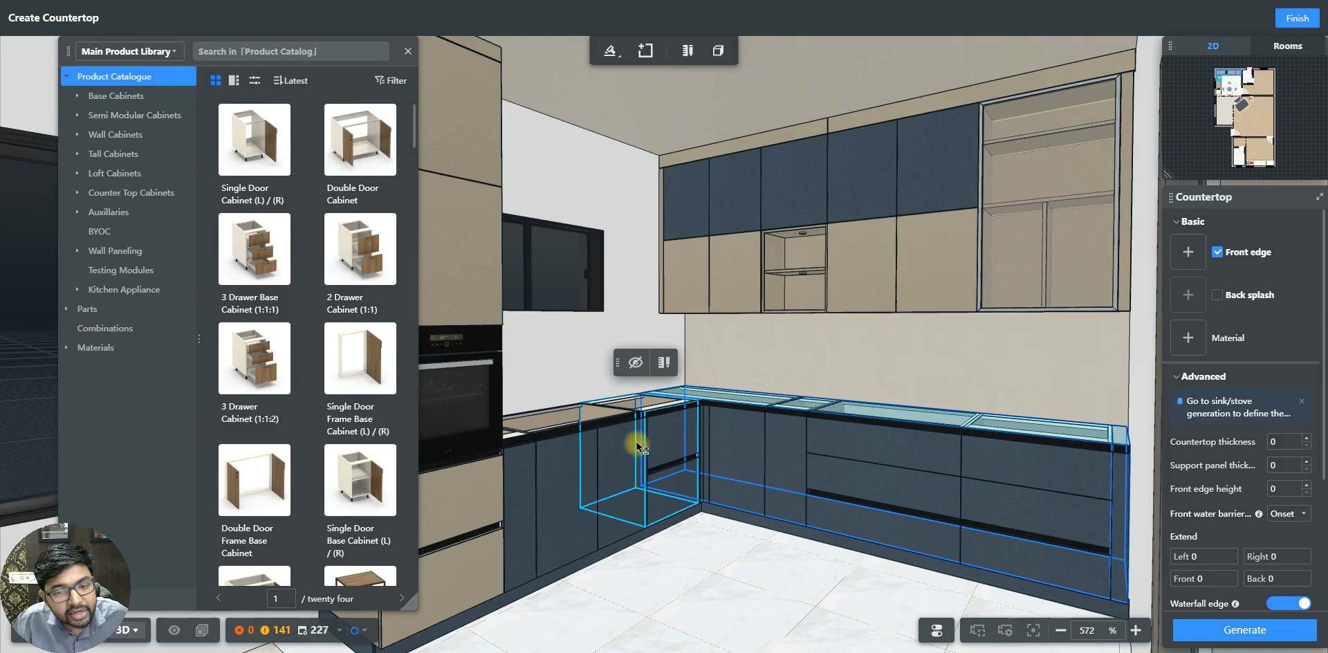
pyautogui.click(608, 446)
pyautogui.click(516, 469)
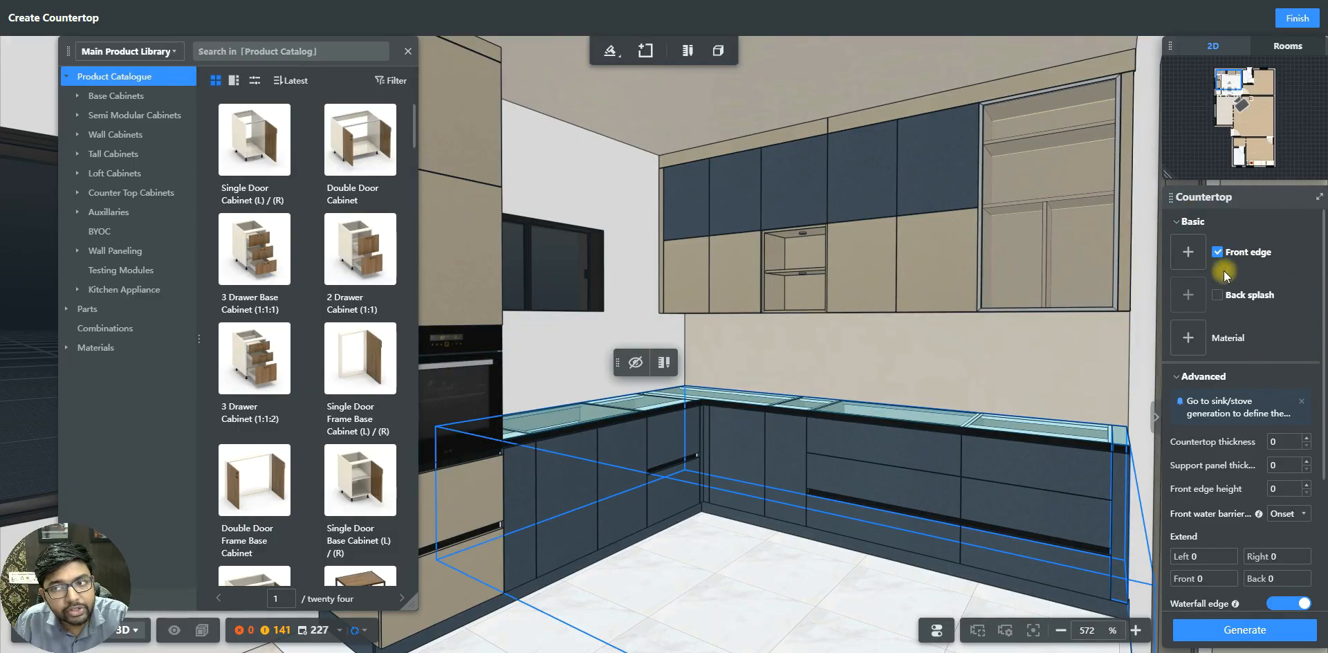
# - Open the front edge choices for the countertop and examine the profile shapes in the public library
pyautogui.click(1188, 253)
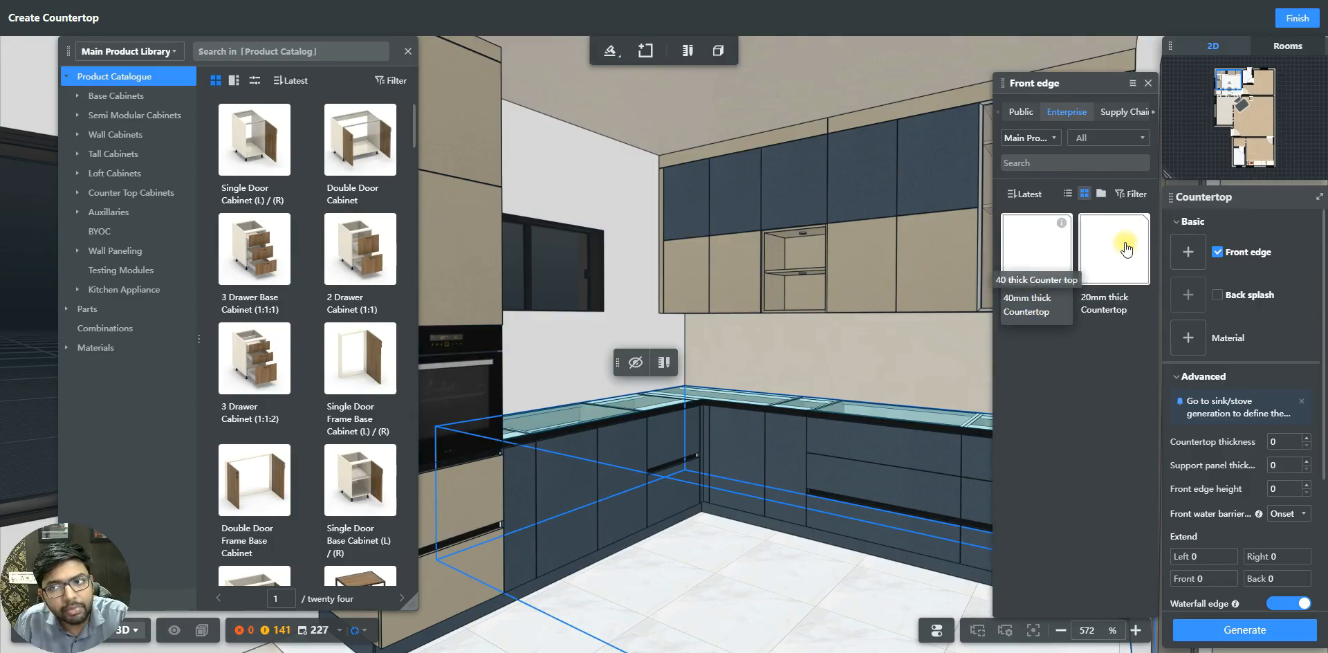
pyautogui.moveTo(1119, 258)
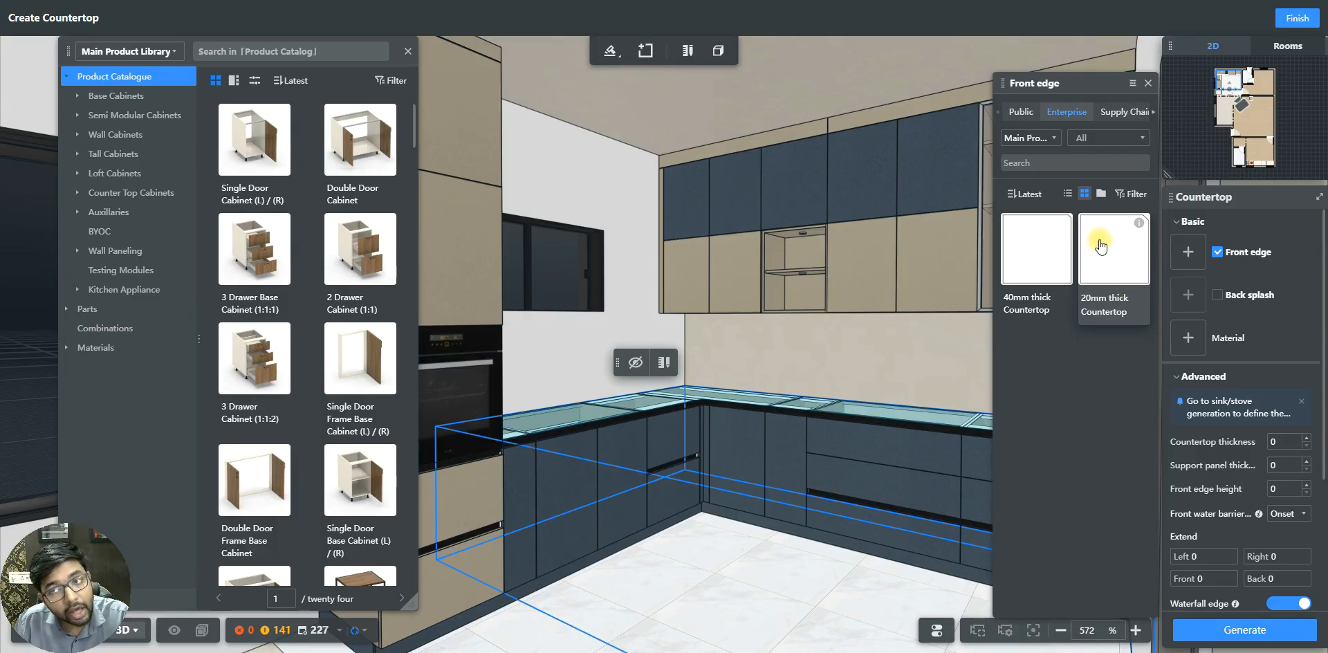
pyautogui.click(1021, 114)
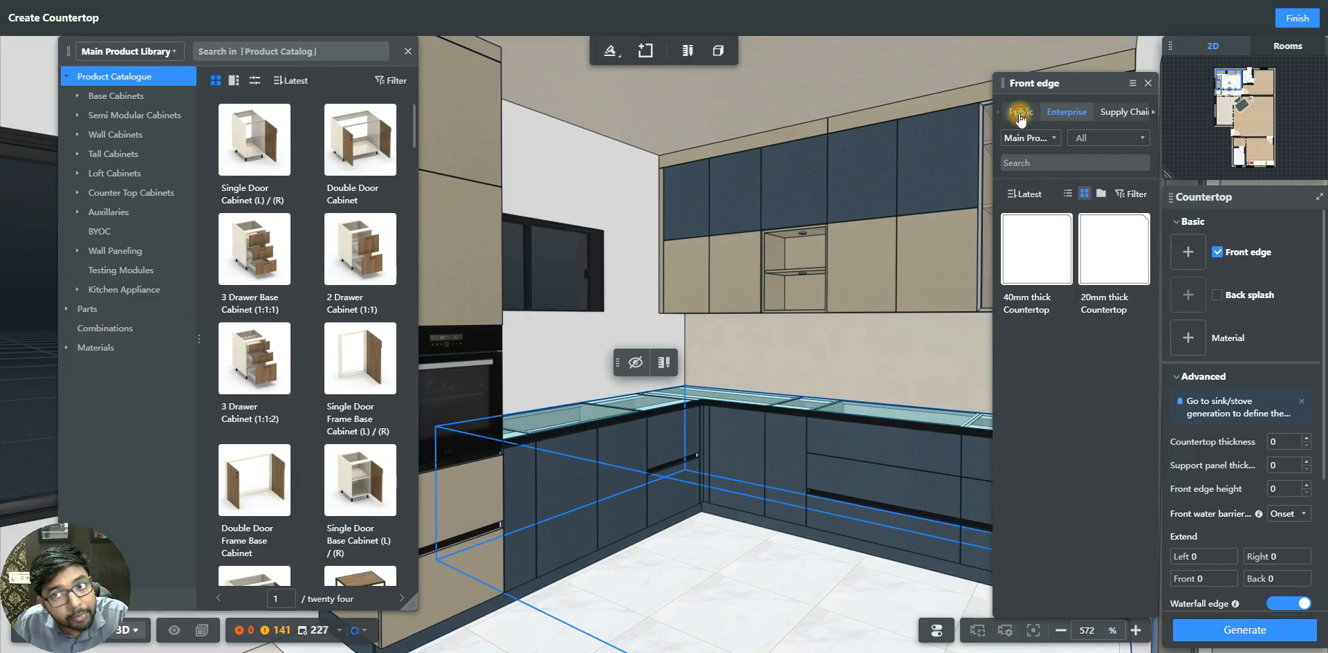
pyautogui.scroll(-1, 1087, 371)
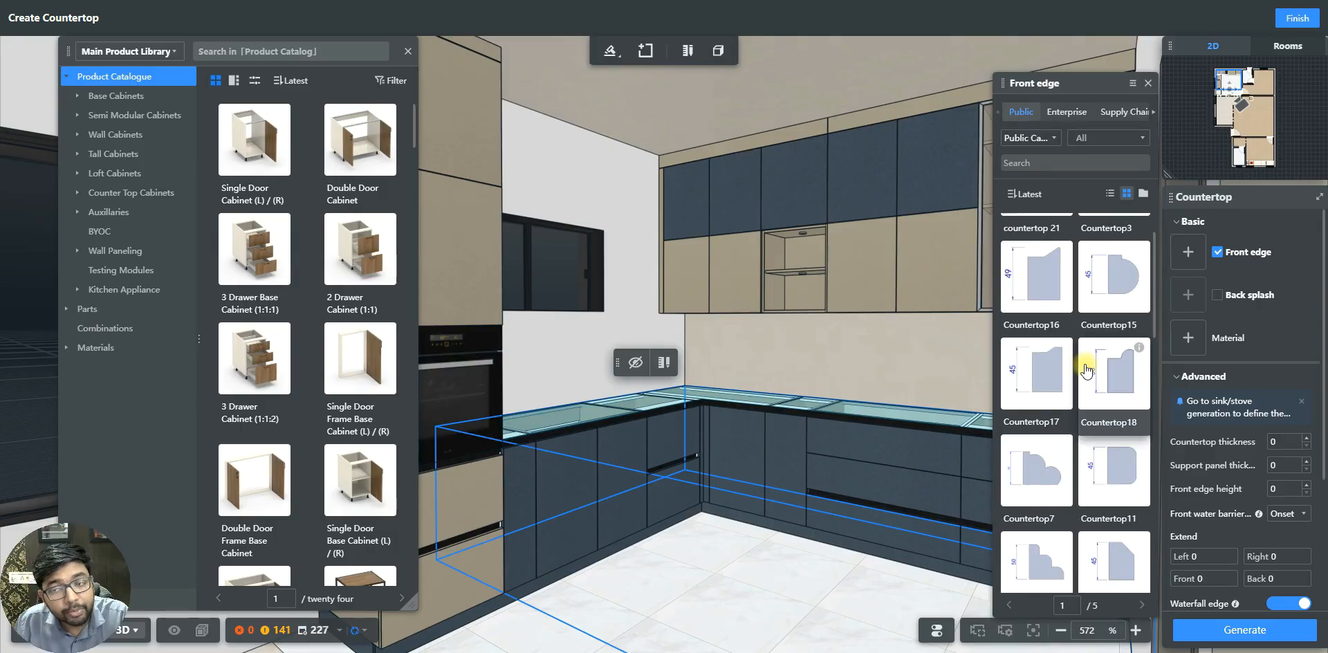
pyautogui.scroll(-5, 1086, 372)
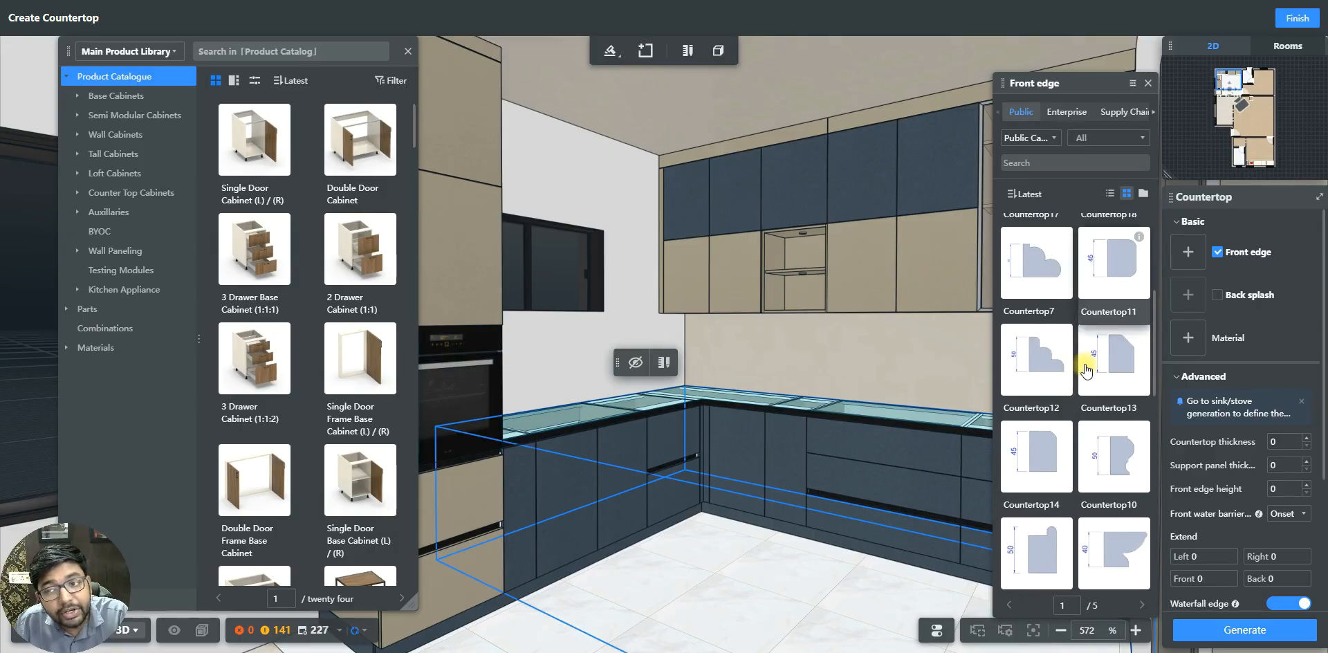
pyautogui.scroll(-5, 1086, 372)
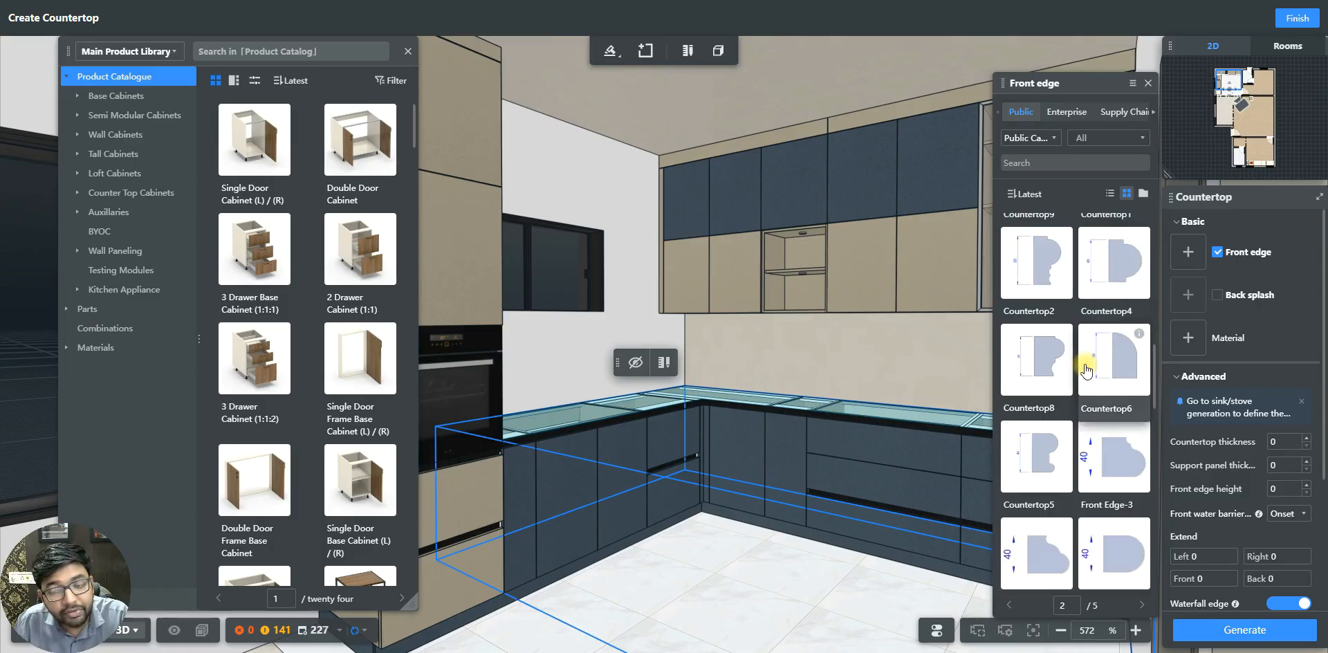
pyautogui.scroll(-3, 1086, 372)
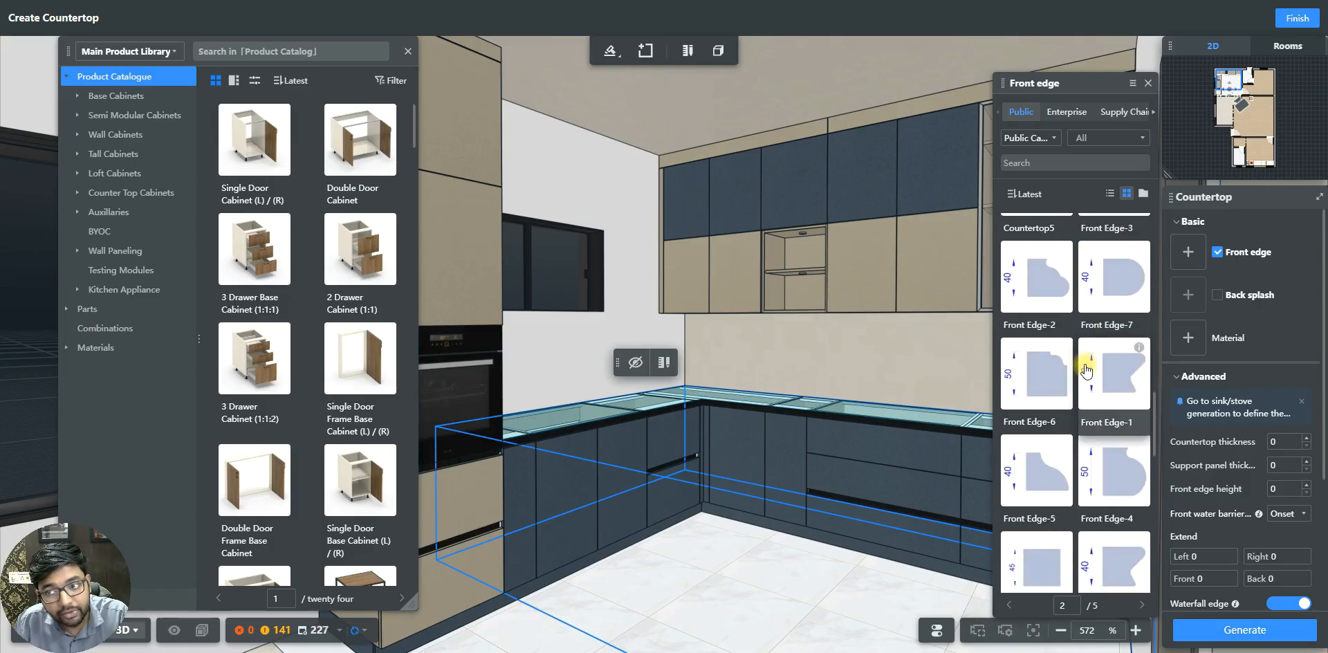
pyautogui.scroll(5, 1115, 356)
pyautogui.scroll(5, 1117, 358)
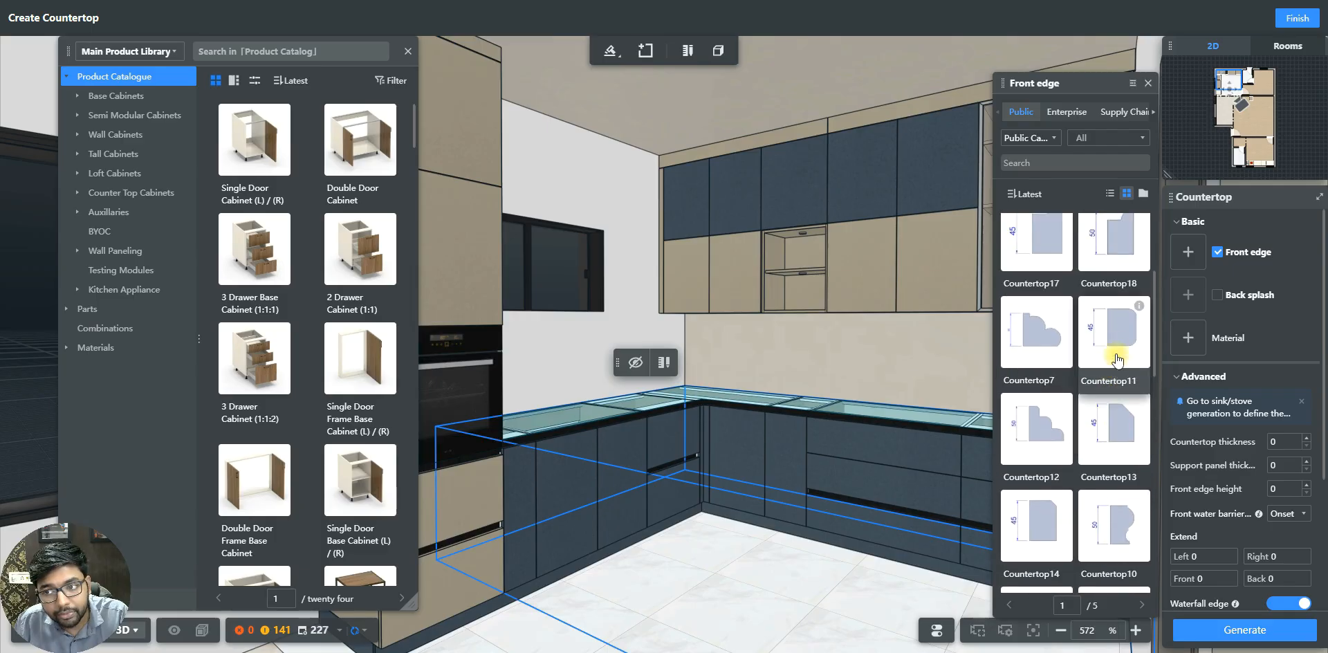
pyautogui.scroll(-4, 1117, 350)
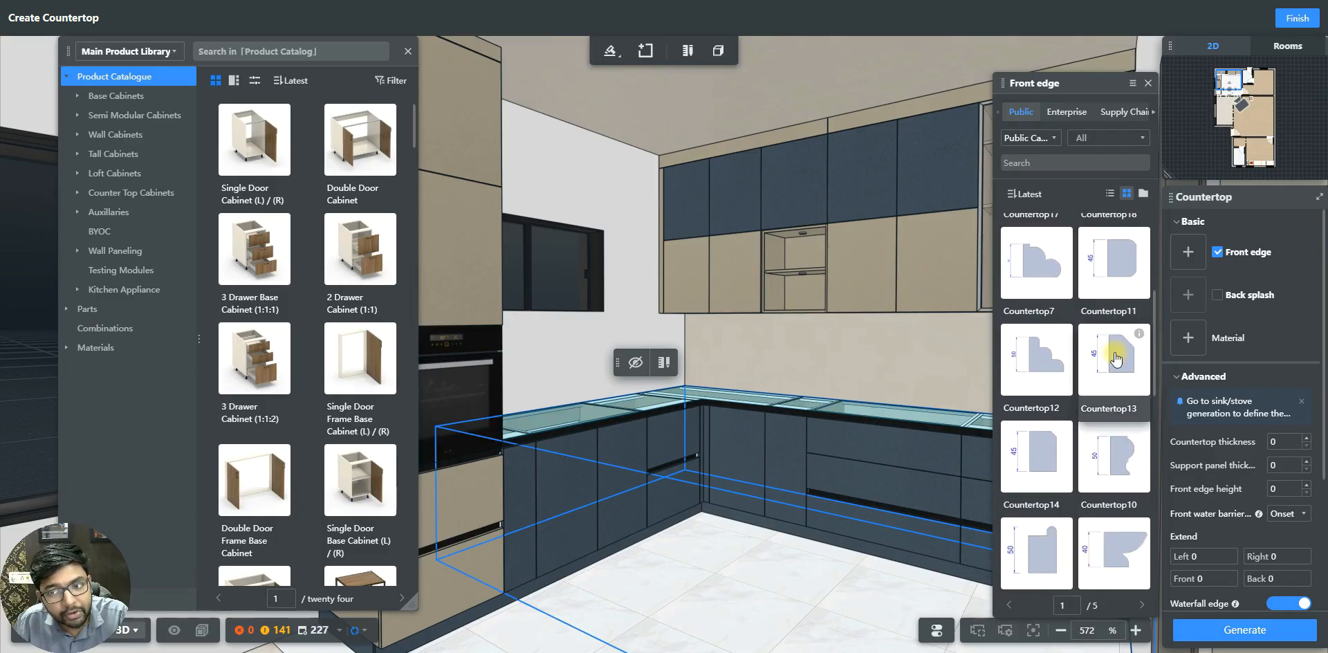
pyautogui.scroll(-5, 1115, 356)
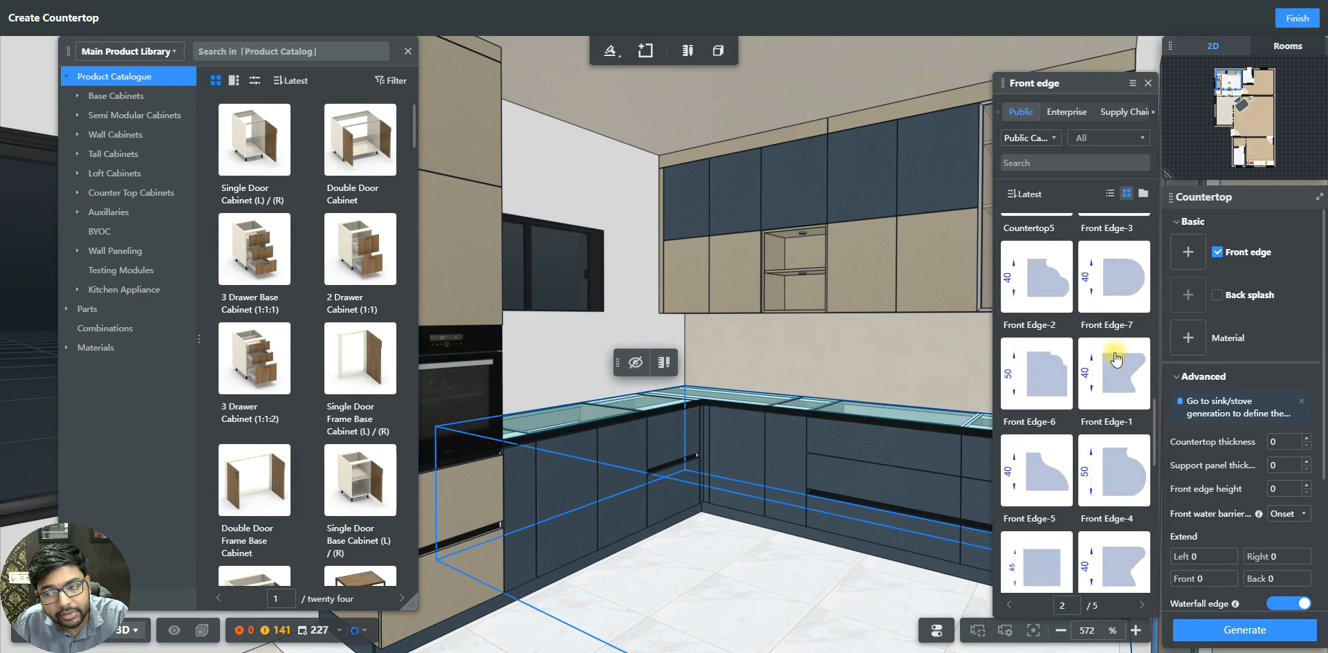
pyautogui.scroll(-5, 1115, 357)
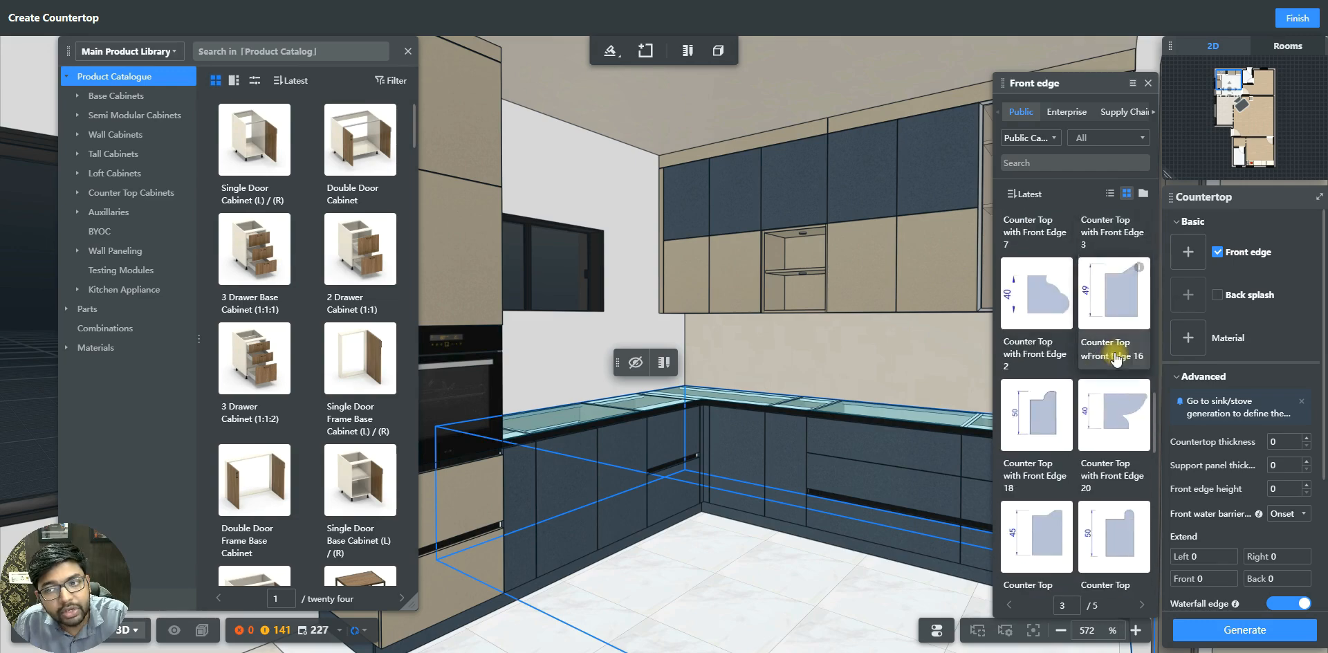
pyautogui.scroll(-2, 1116, 357)
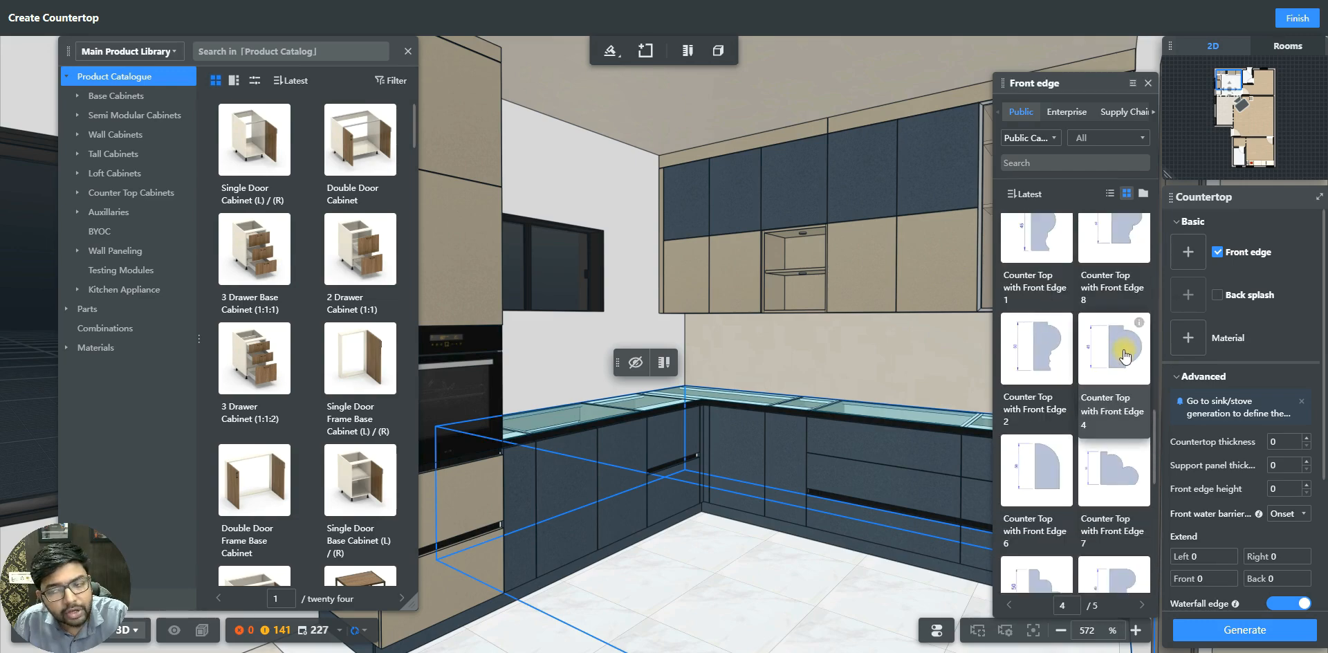
# - Apply the 40mm thick Countertop profile from the enterprise library as the countertop's front edge
pyautogui.moveTo(1137, 325)
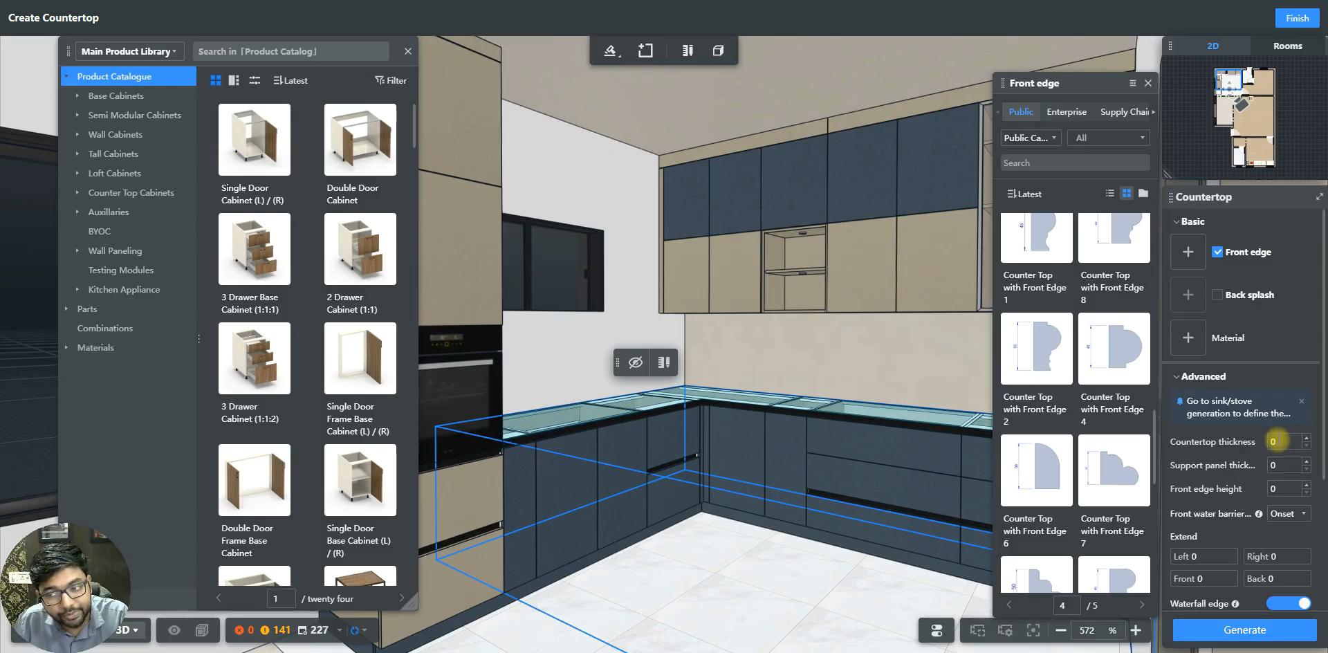
pyautogui.moveTo(1114, 350)
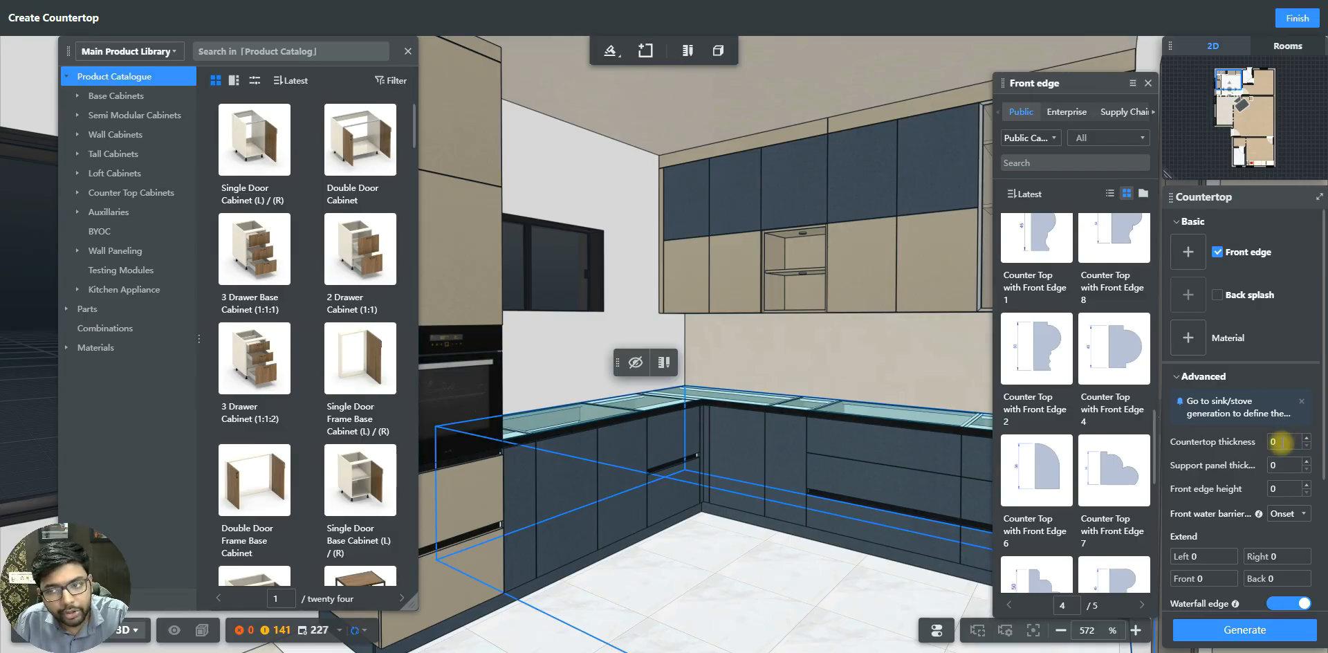
pyautogui.click(1059, 112)
pyautogui.click(1043, 265)
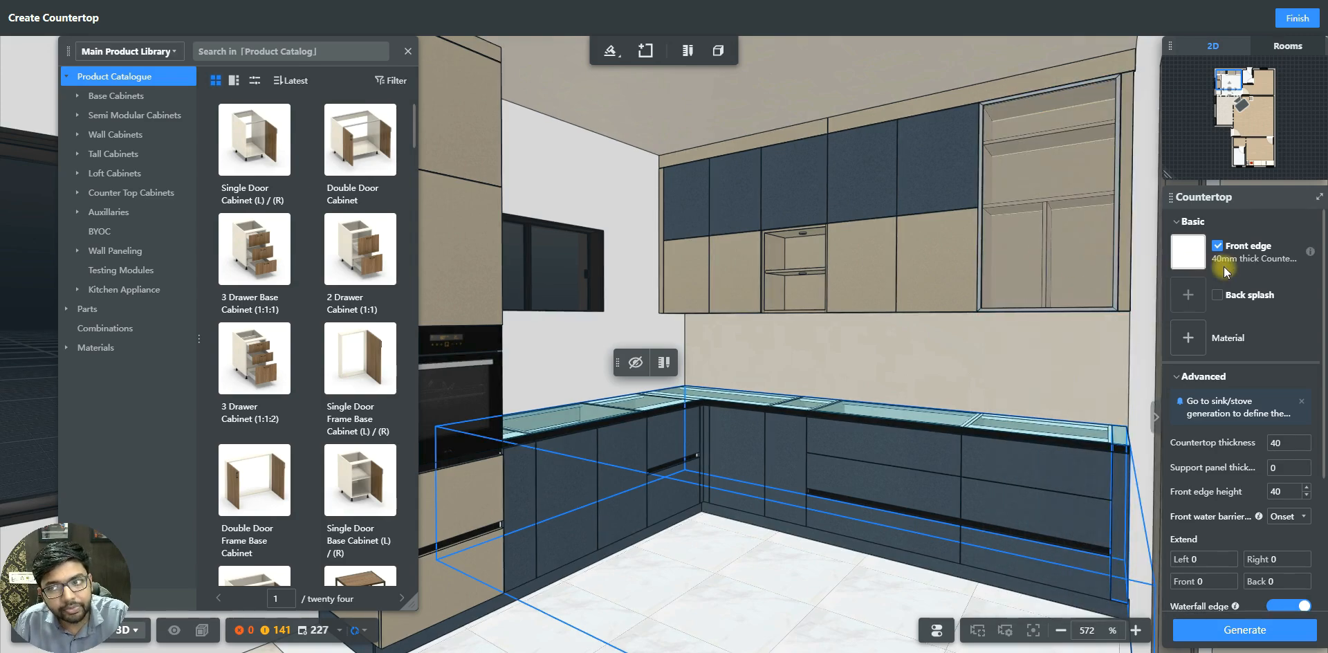
# - Set the countertop material to 511 Smokestone Porcelain from the Hafele Stone quartz category under Stones
pyautogui.click(1187, 339)
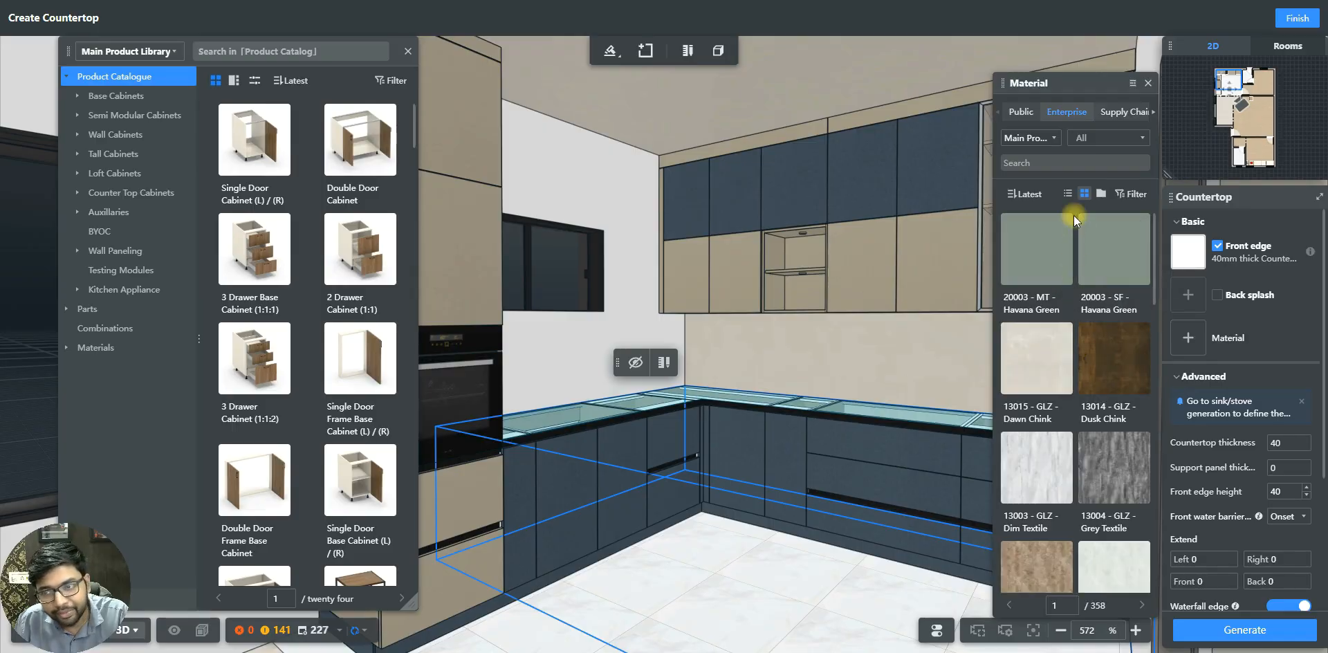
pyautogui.click(1093, 140)
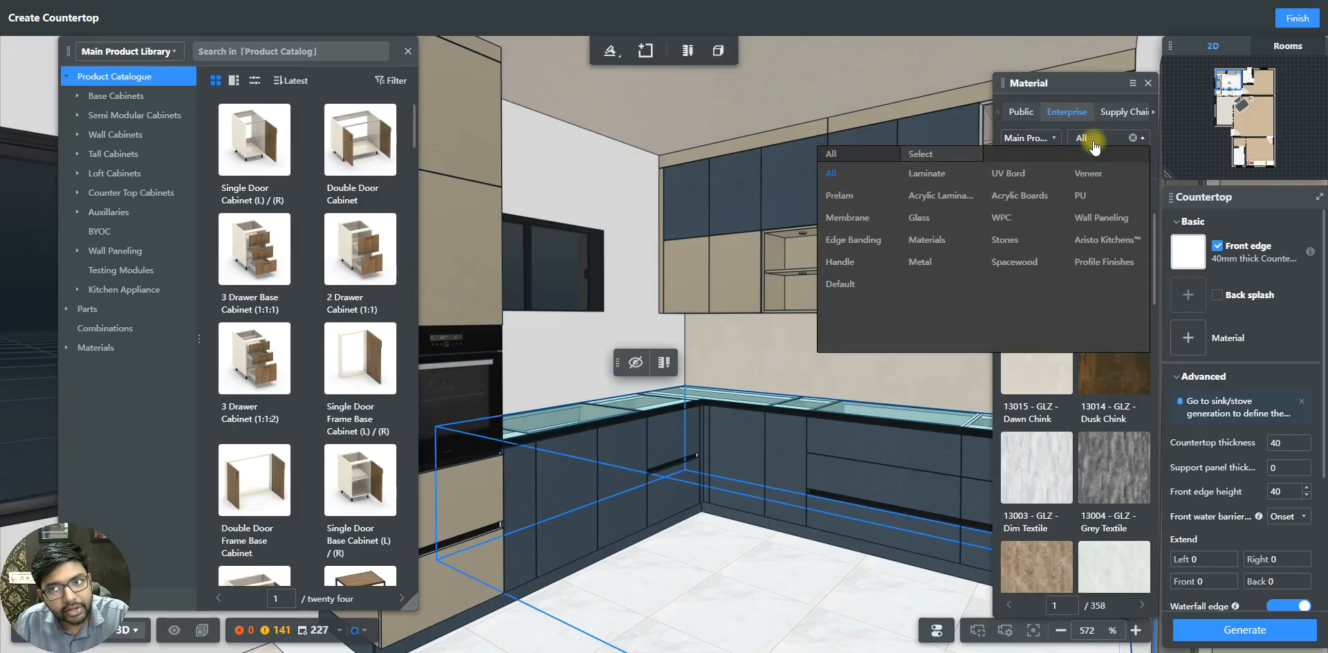
pyautogui.click(1024, 244)
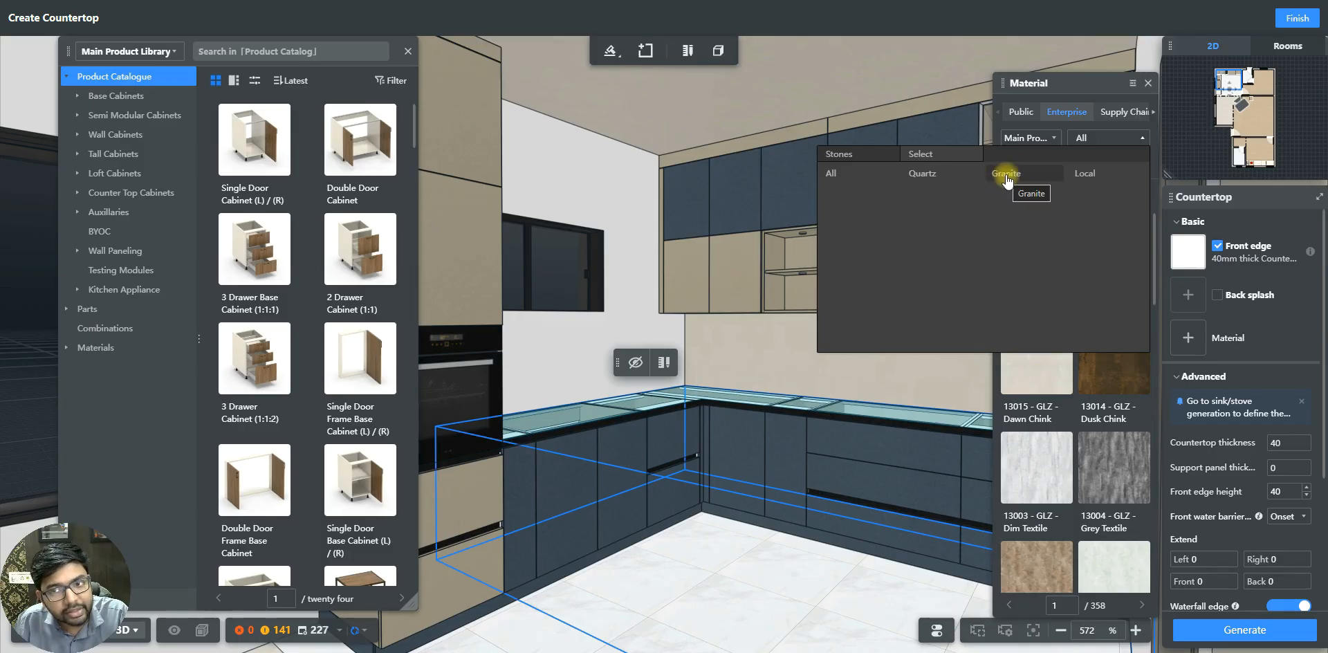
pyautogui.click(949, 176)
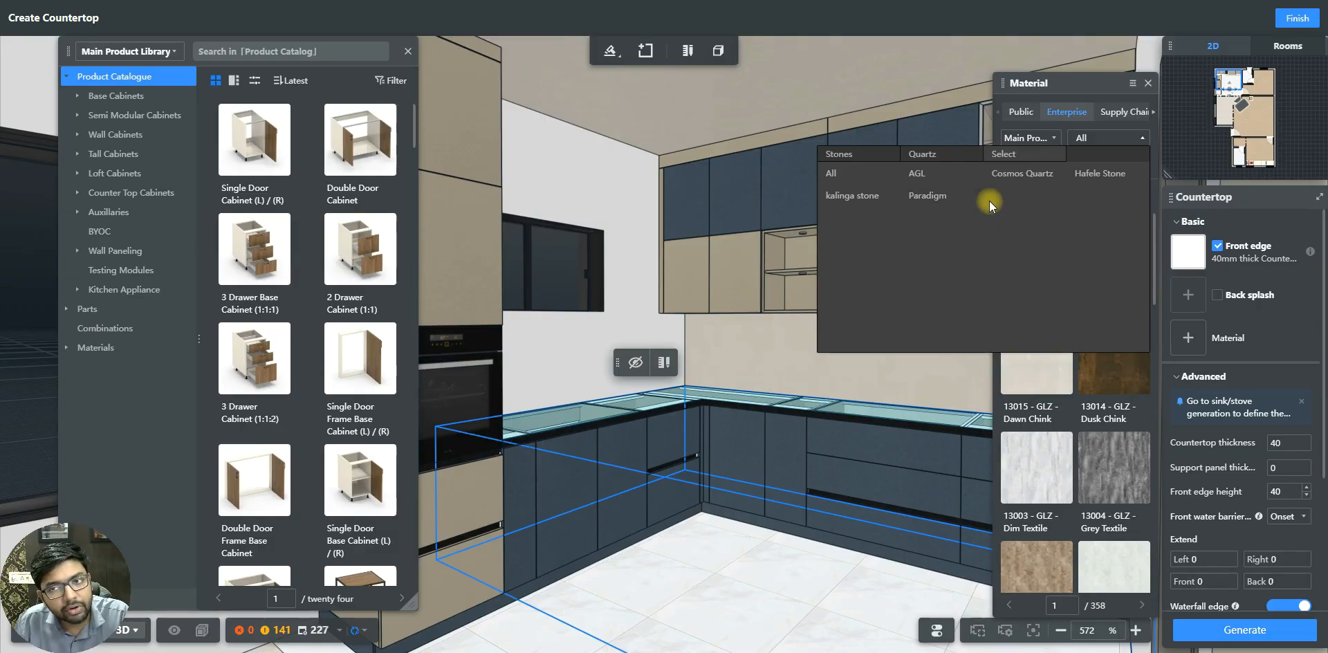
pyautogui.click(1099, 173)
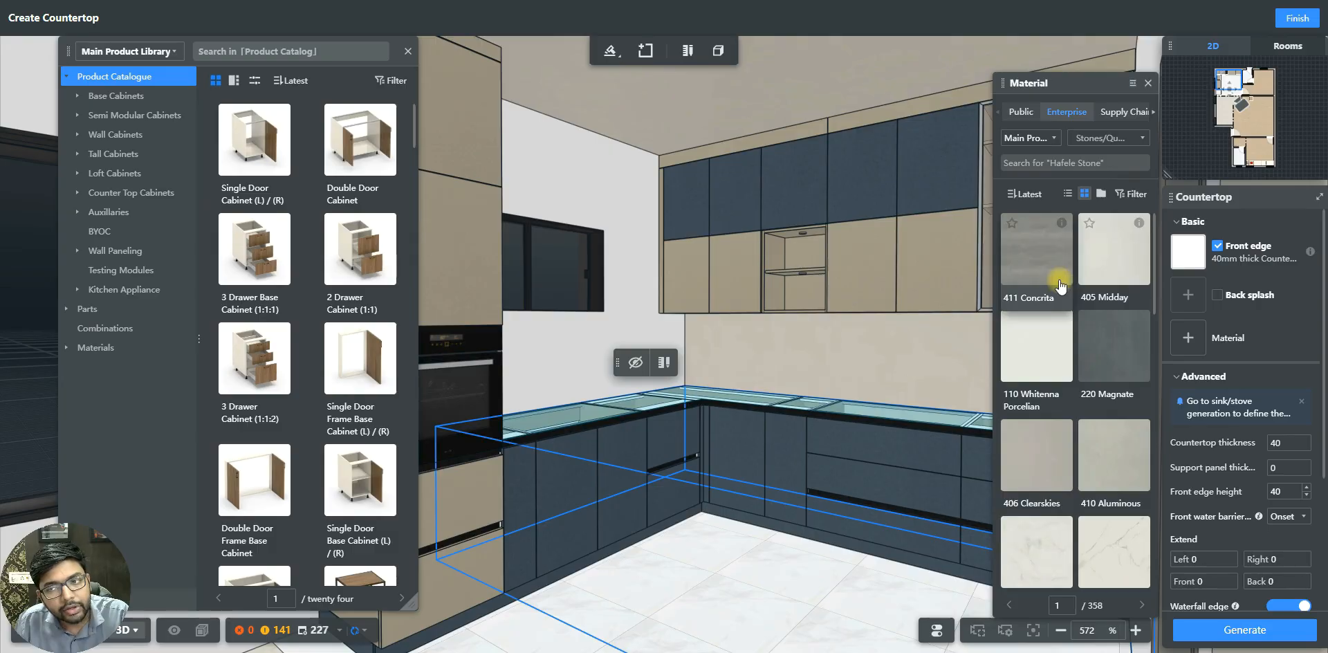
pyautogui.scroll(-5, 1060, 284)
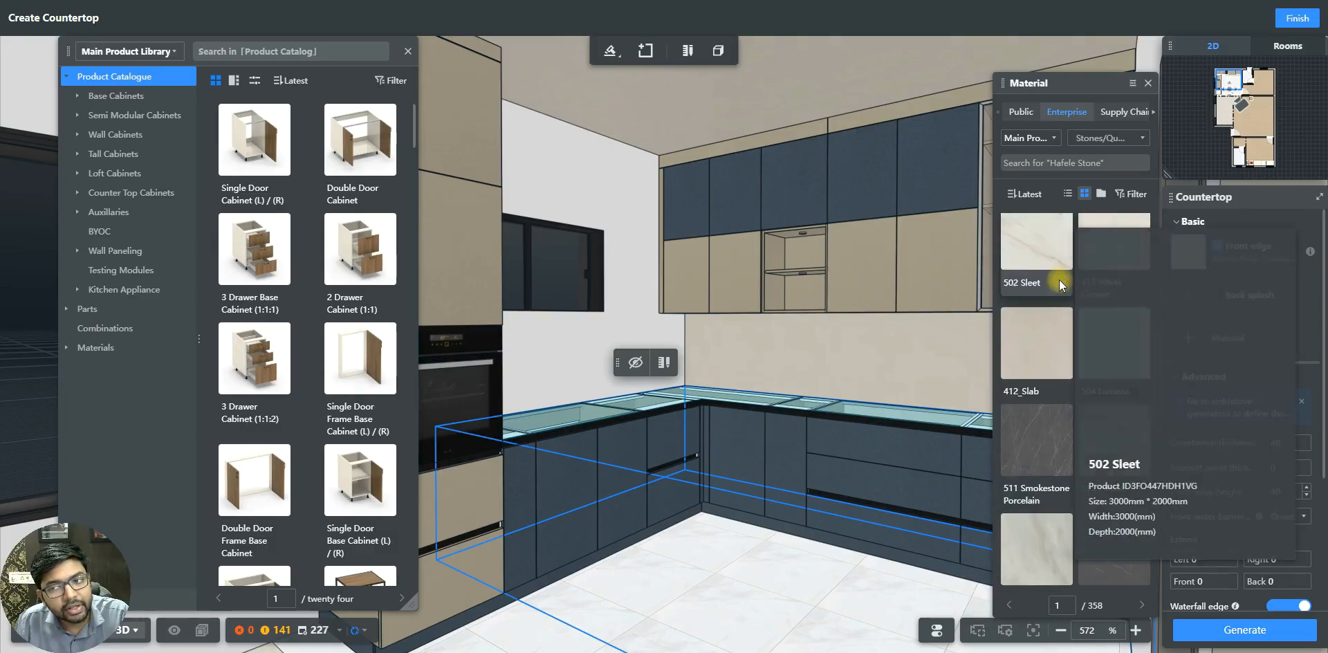
pyautogui.scroll(-6, 1069, 305)
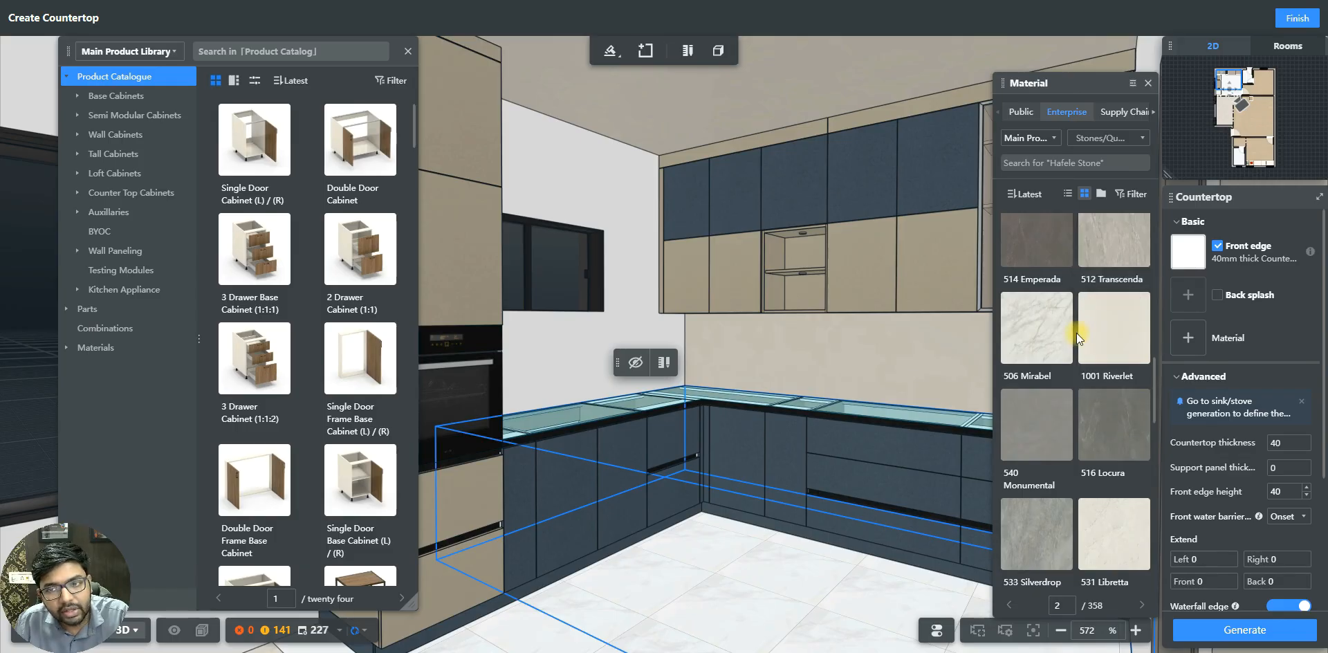
pyautogui.scroll(6, 1077, 333)
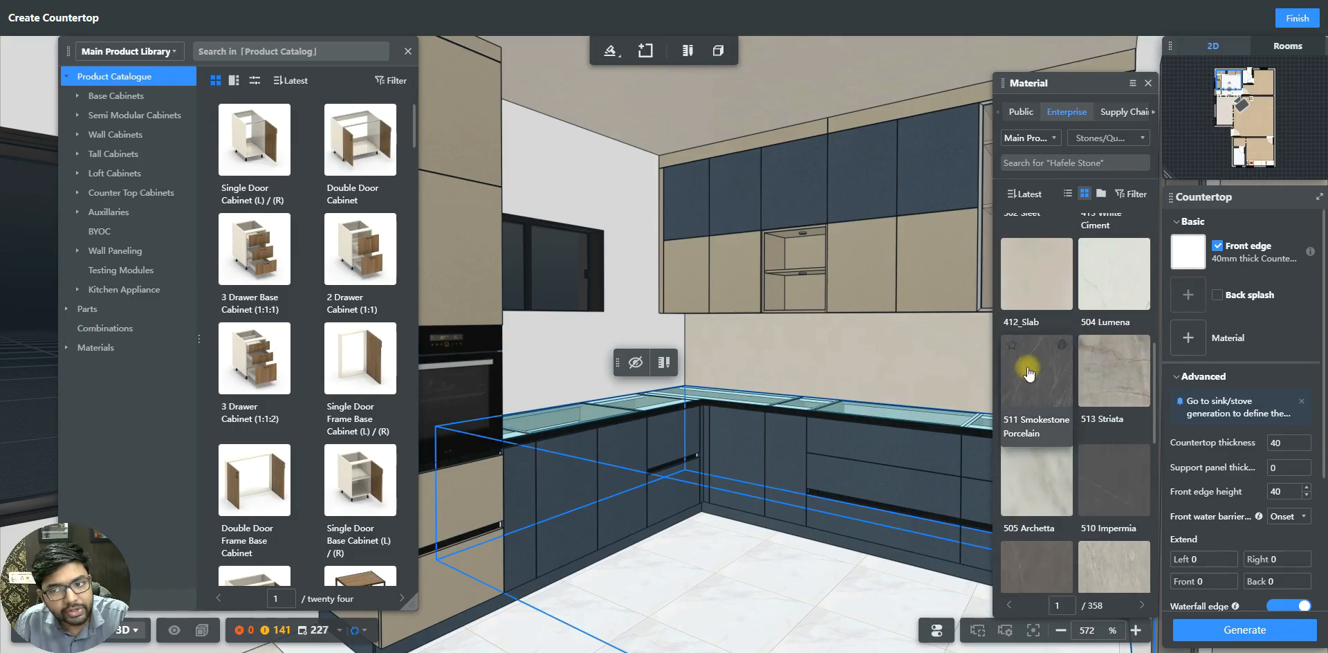
pyautogui.click(1029, 374)
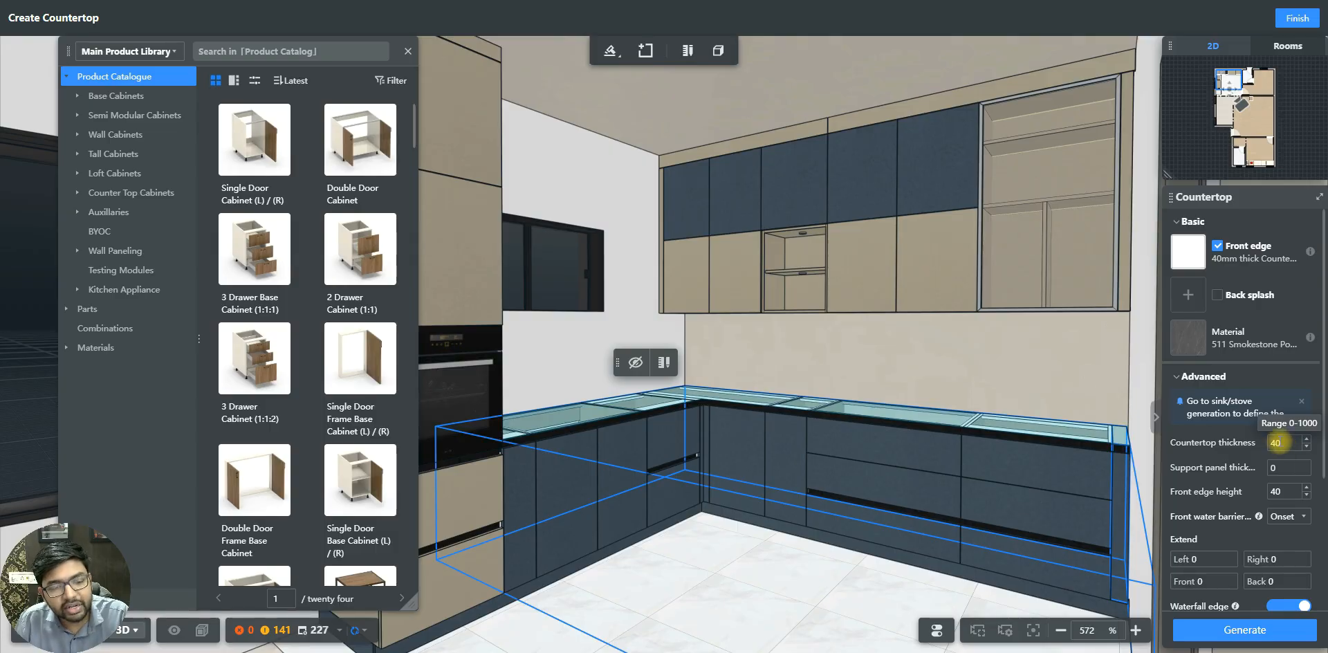
# - Generate the countertop over the selected base cabinets and inspect it up close
pyautogui.click(1257, 635)
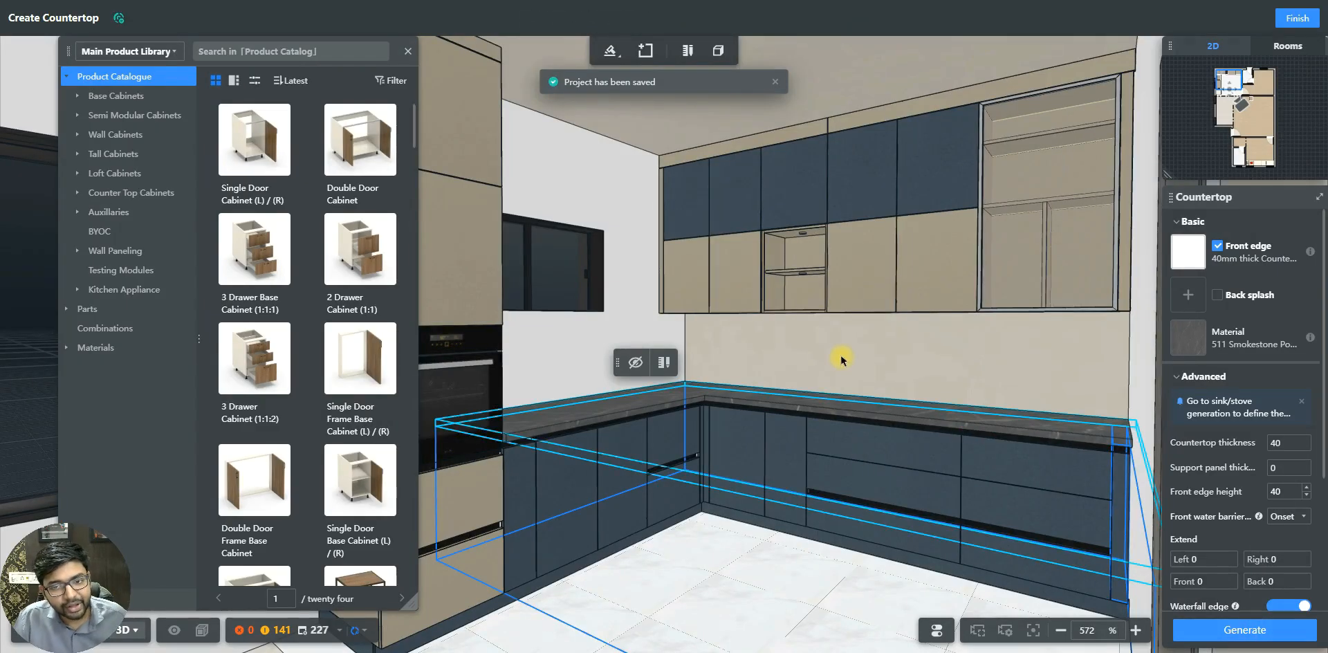
pyautogui.moveTo(842, 356); pyautogui.dragTo(845, 371)
pyautogui.scroll(3, 846, 370)
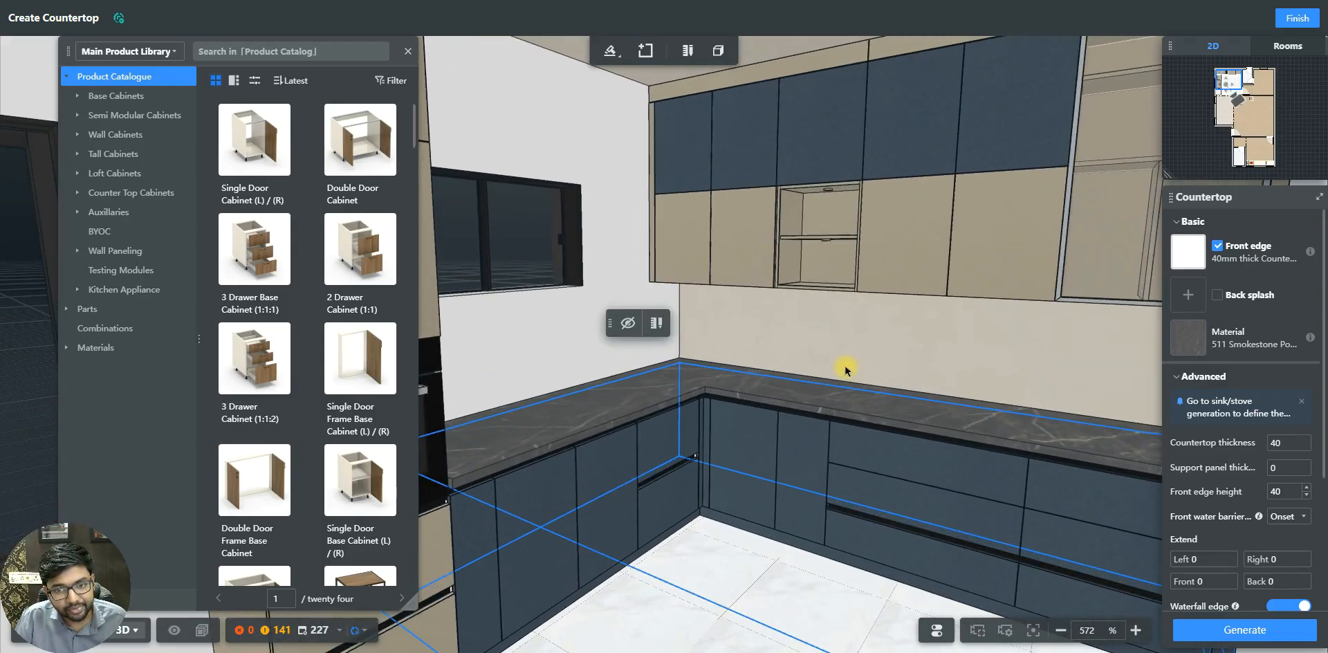
pyautogui.scroll(-1, 845, 371)
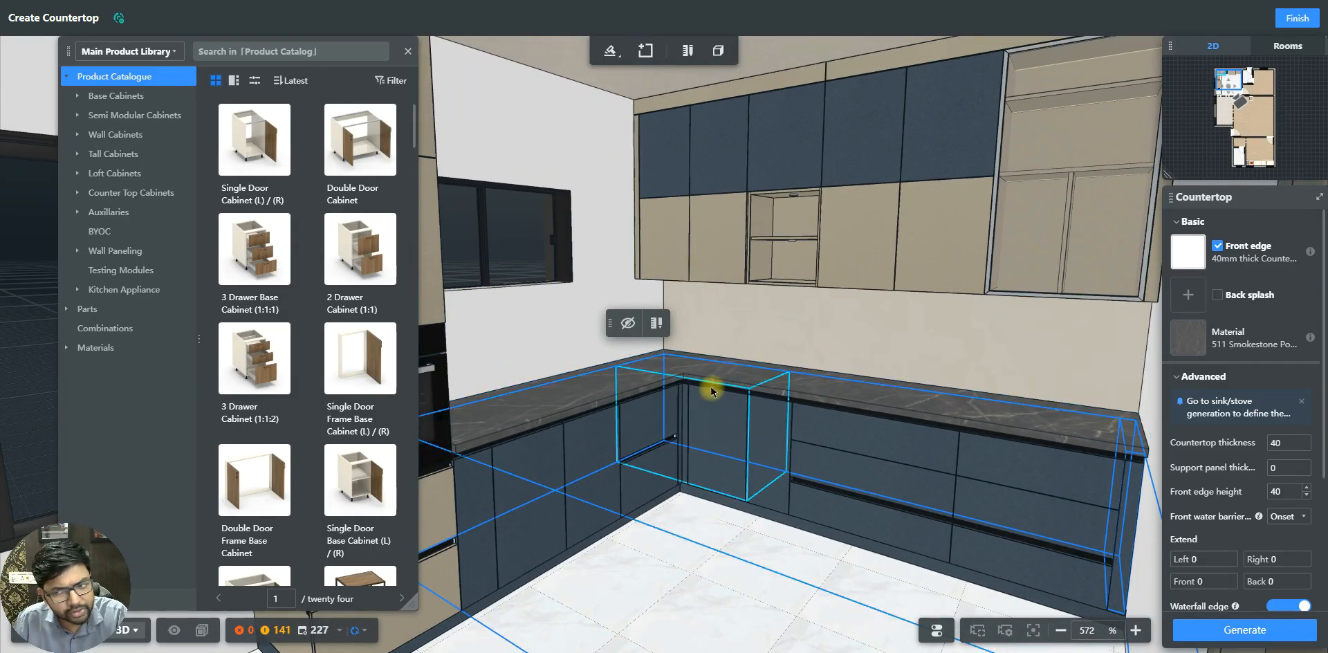
pyautogui.click(1184, 344)
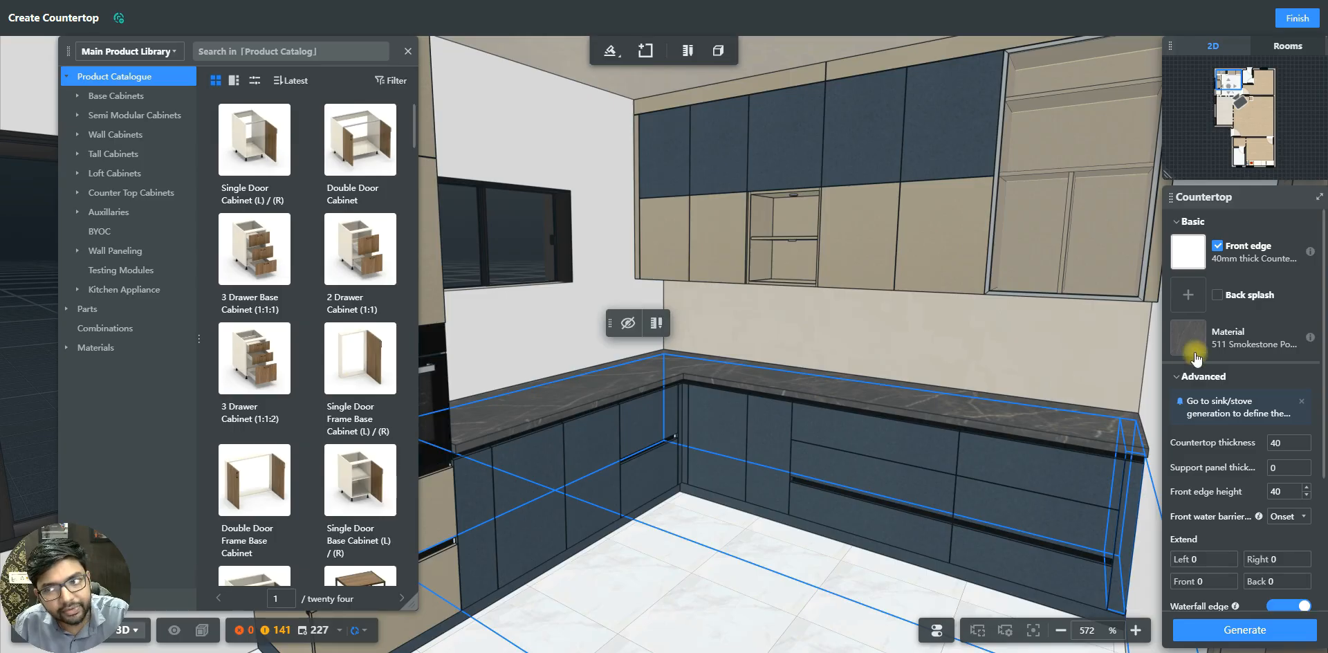
# - Enable the countertop's back splash and apply Backsplash Type A from the public library
pyautogui.click(1218, 296)
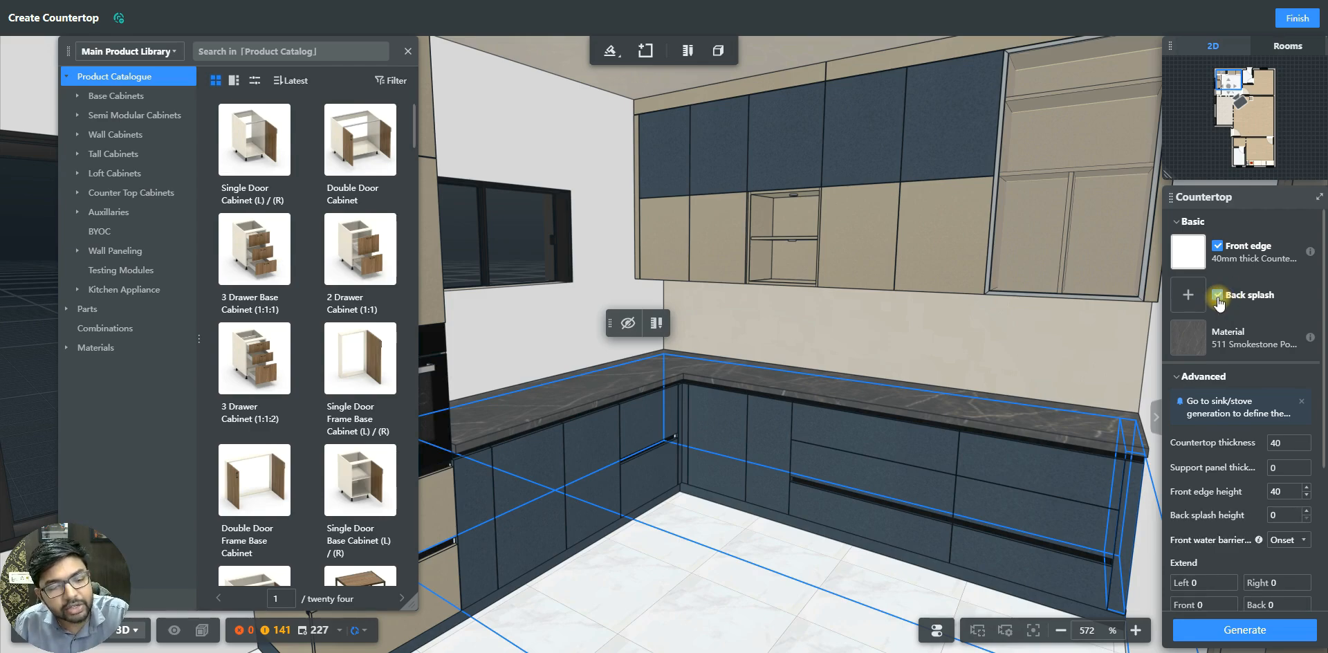
pyautogui.click(1188, 296)
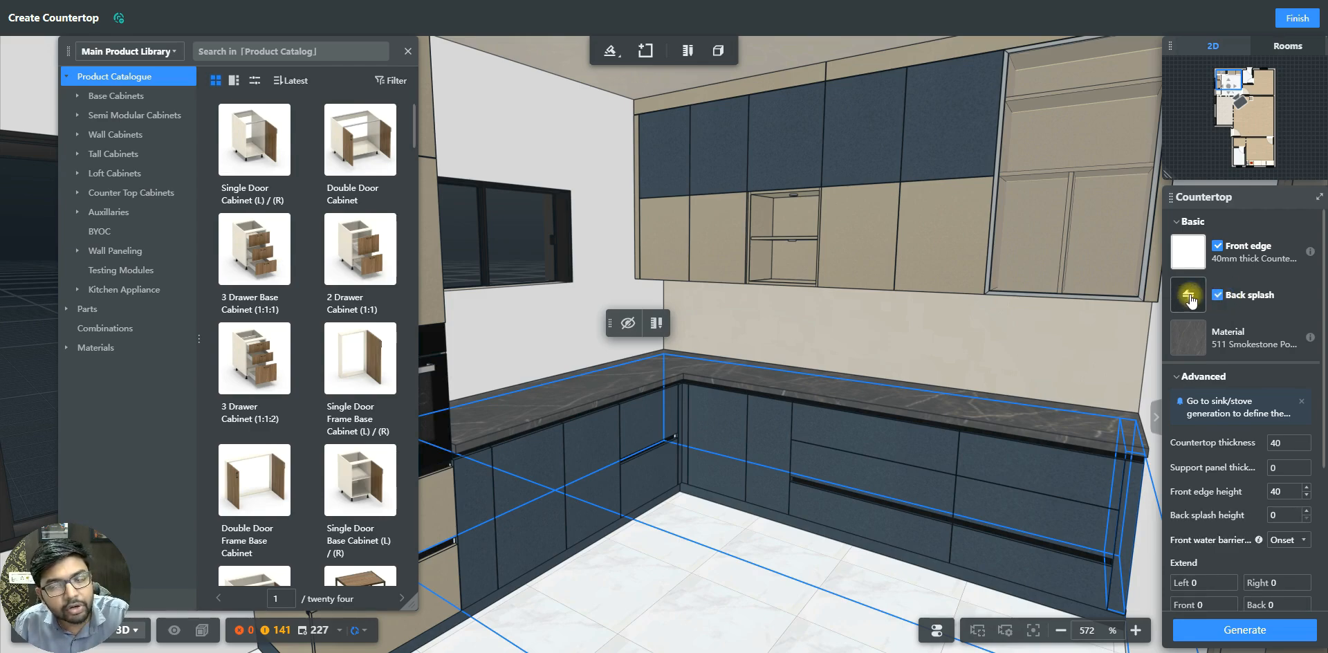
pyautogui.click(1189, 293)
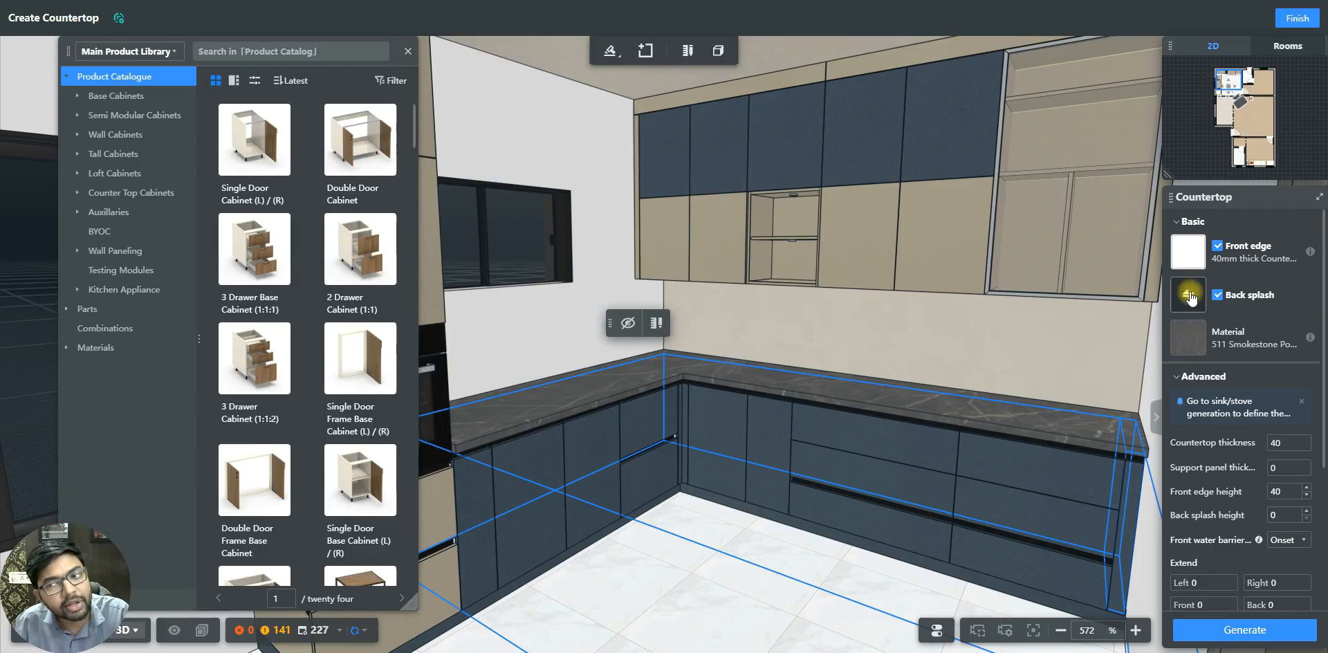
pyautogui.scroll(-3, 1091, 361)
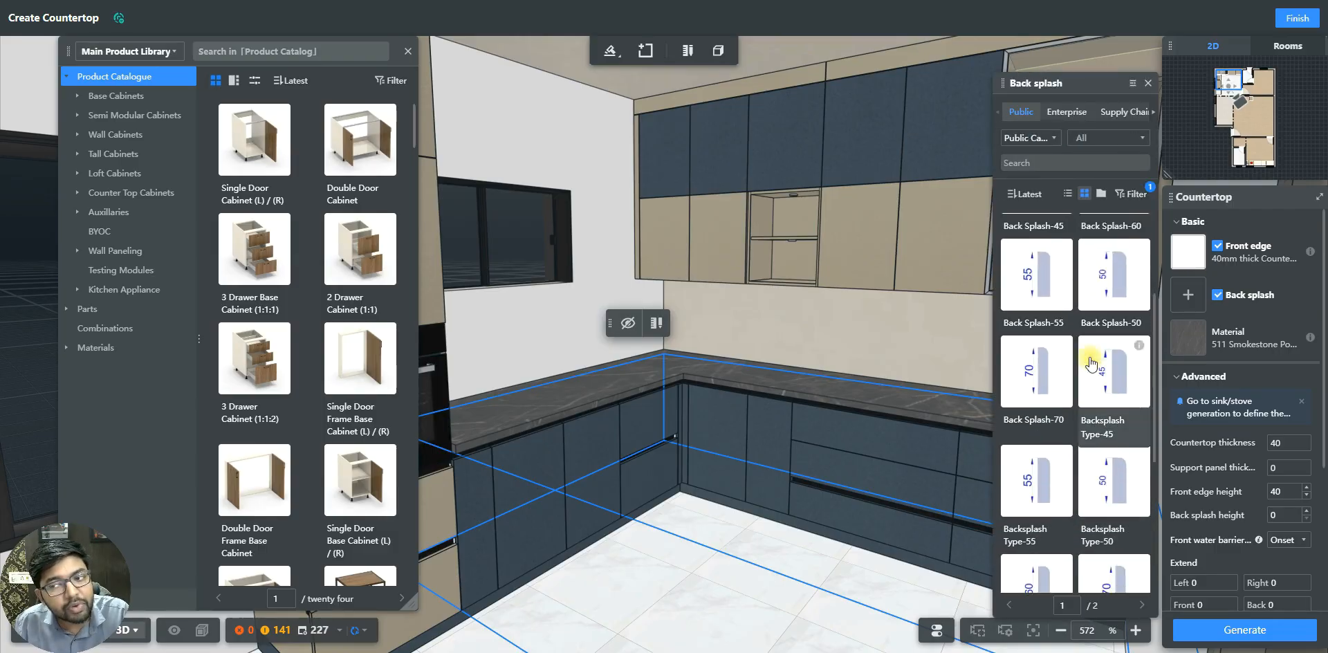
pyautogui.scroll(1, 1092, 363)
pyautogui.scroll(-3, 1091, 361)
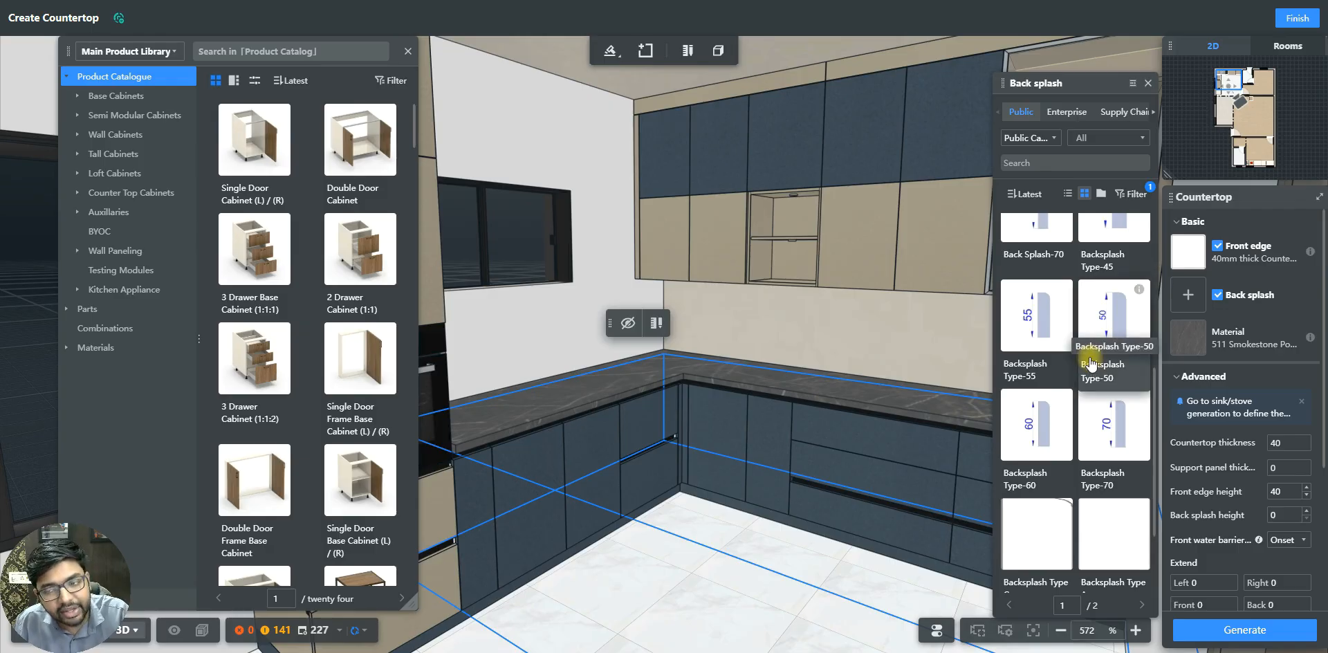
pyautogui.scroll(-1, 1093, 362)
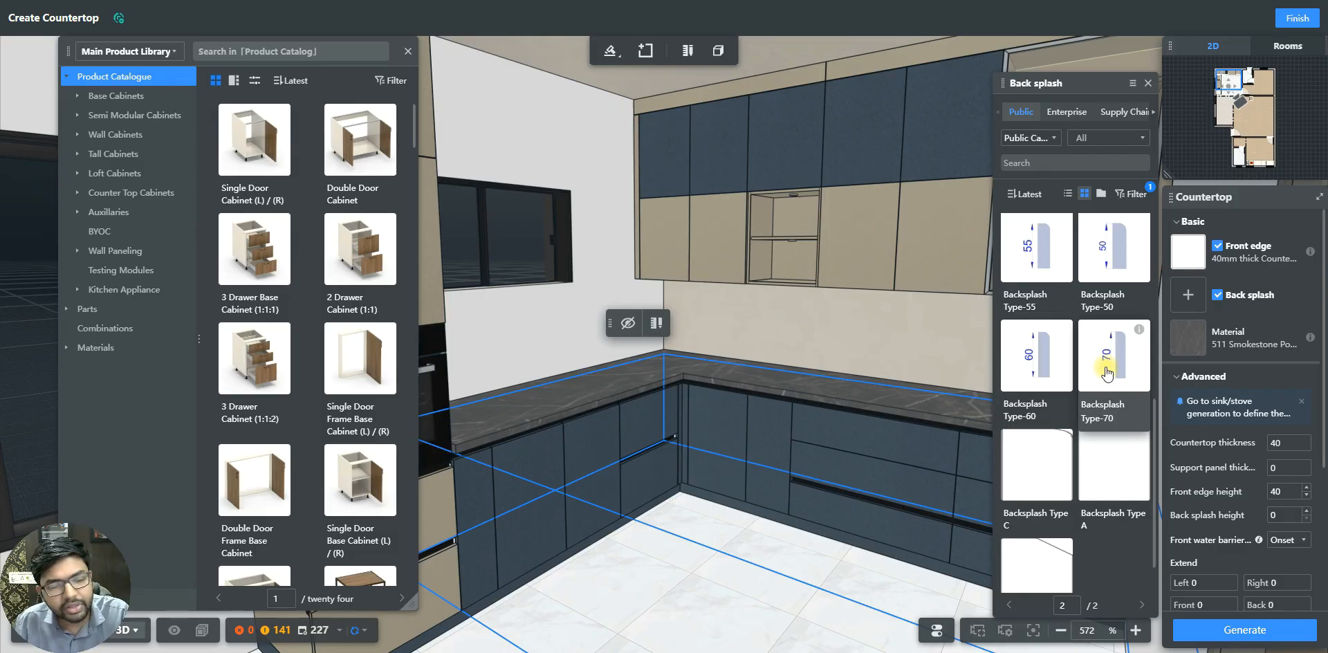
pyautogui.click(1115, 451)
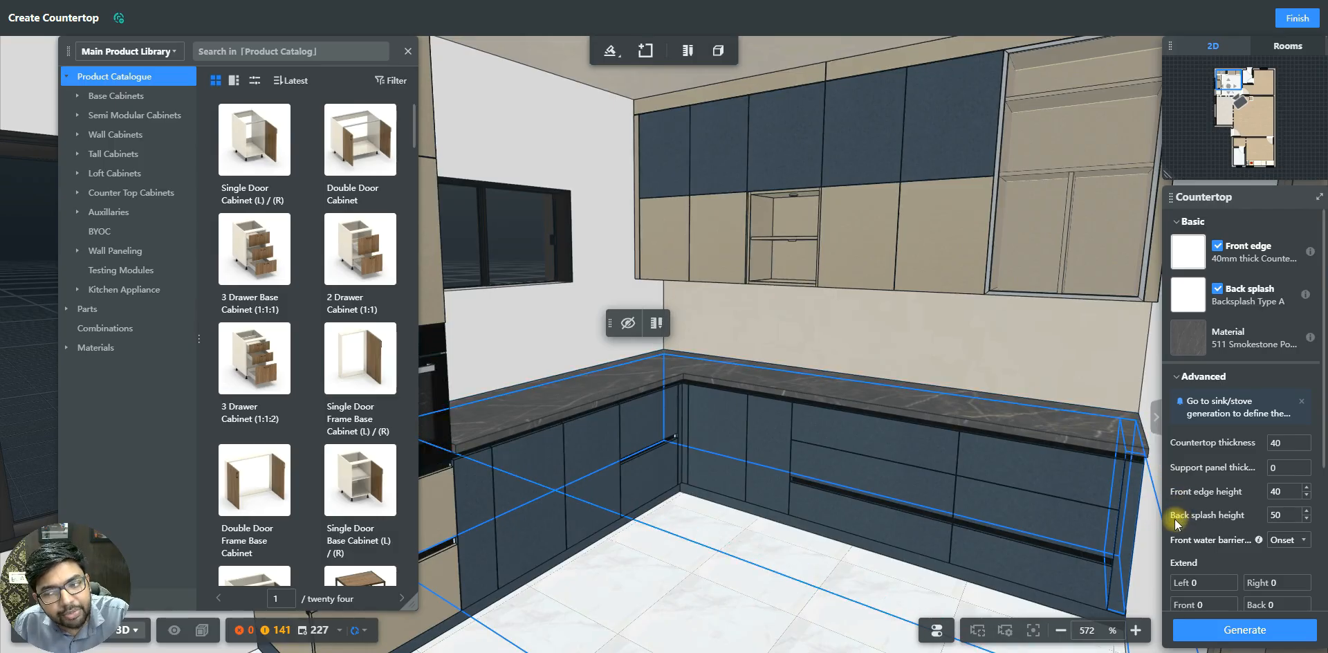
# - Set the back splash height to 600 mm, regenerate the countertop with it and finish the countertop
pyautogui.doubleClick(1280, 515)
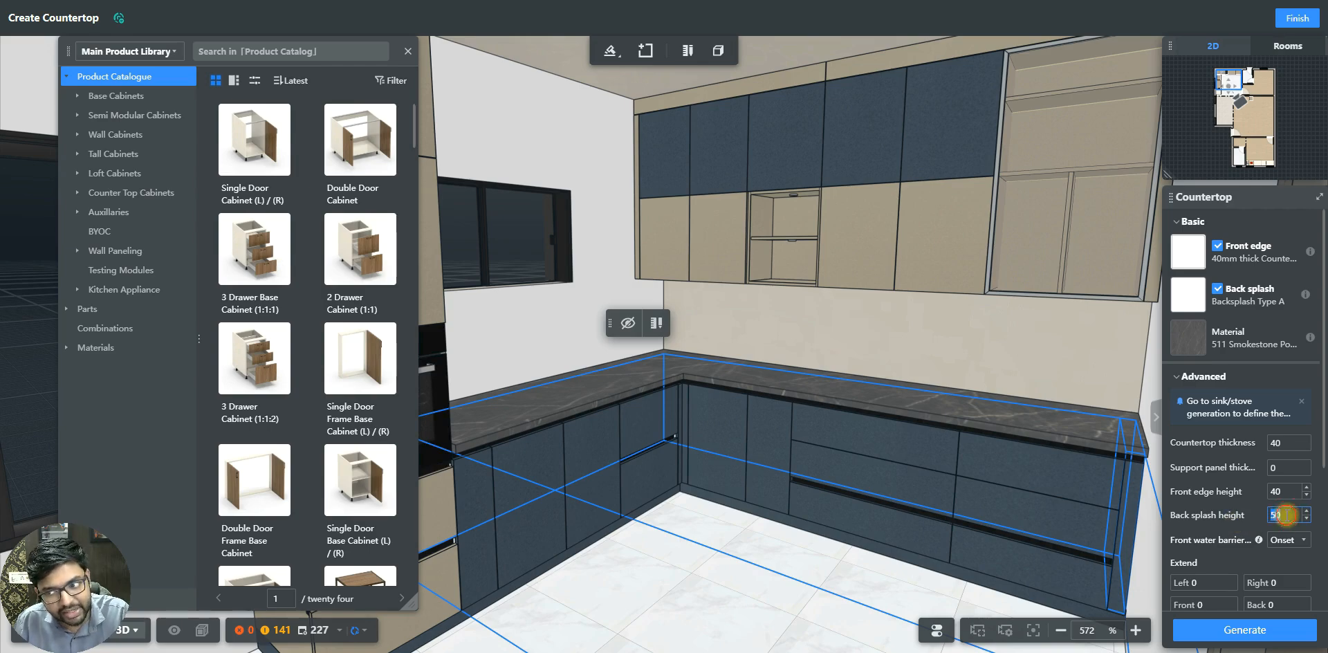
pyautogui.write('600')
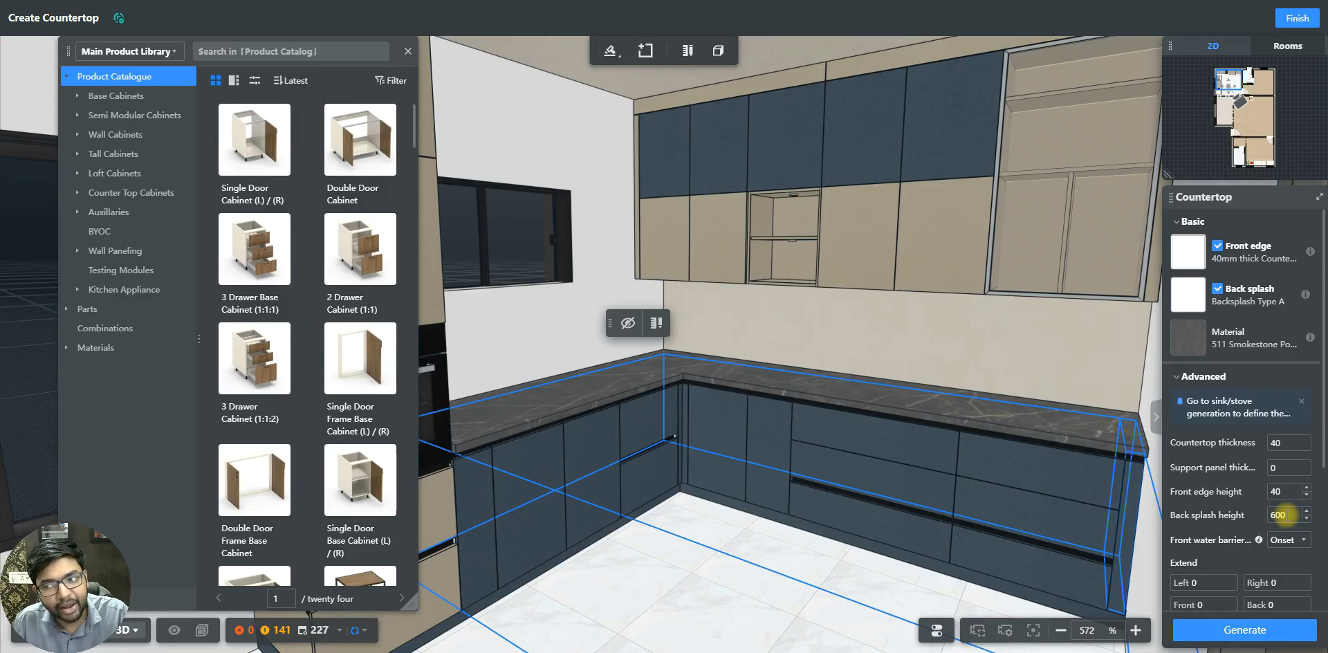
pyautogui.click(1245, 631)
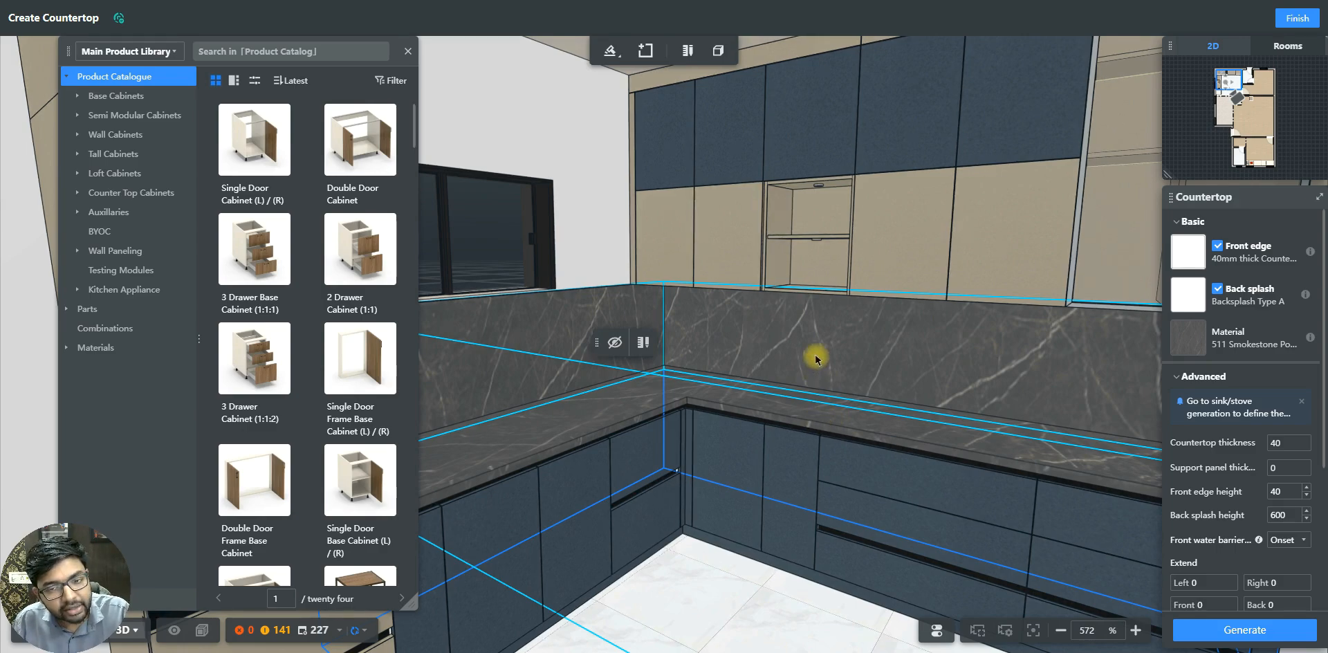
pyautogui.click(561, 329)
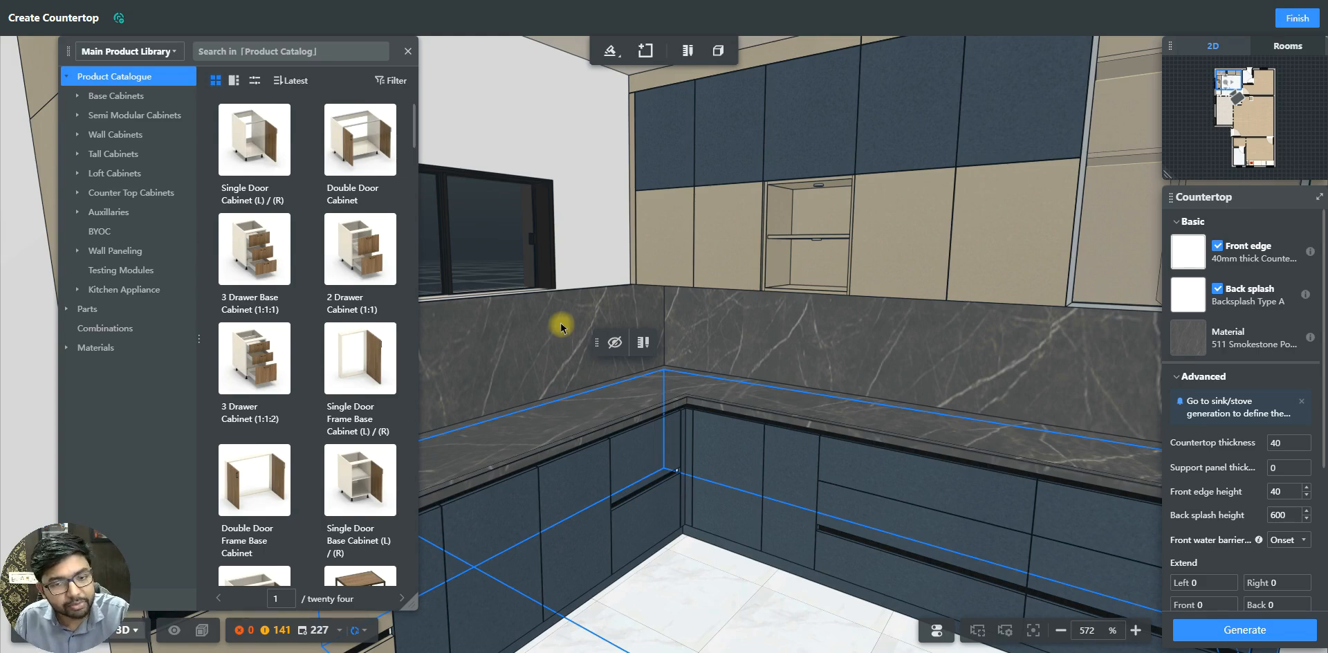
pyautogui.click(1291, 21)
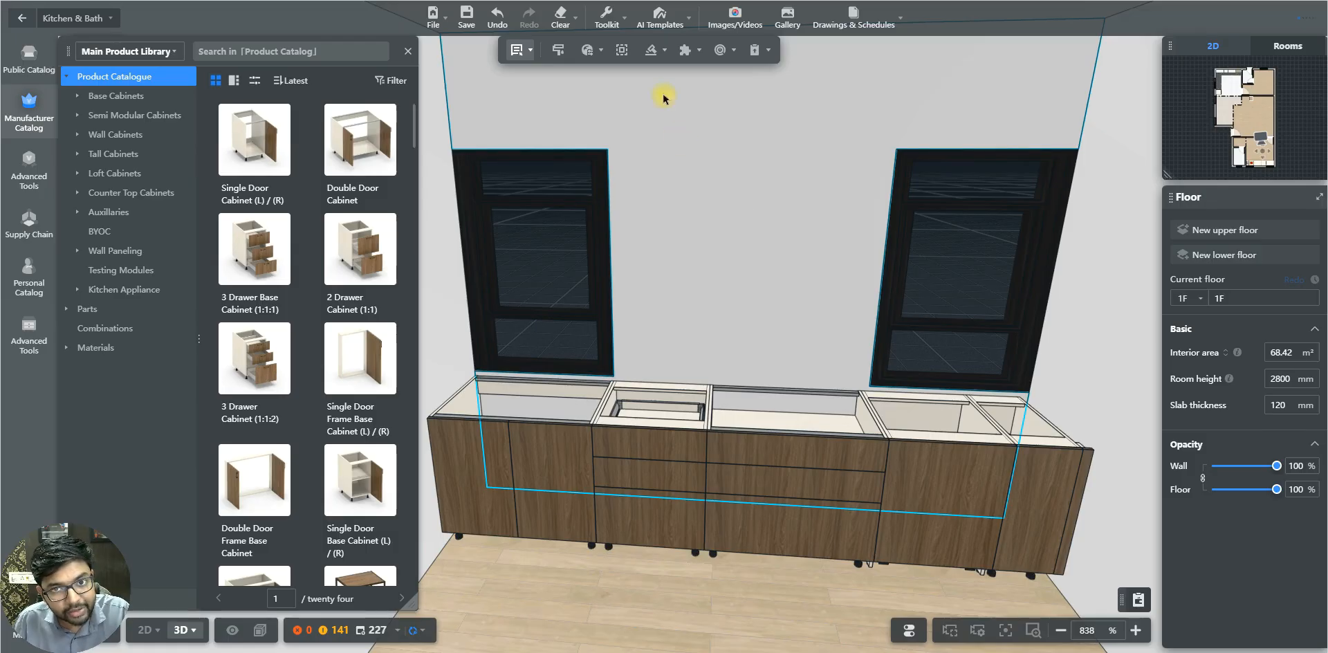
# - Generate a countertop in Colonial White Granite from the Stones/Granite category over the wooden base cabinets below the two windows
pyautogui.click(654, 50)
pyautogui.click(645, 128)
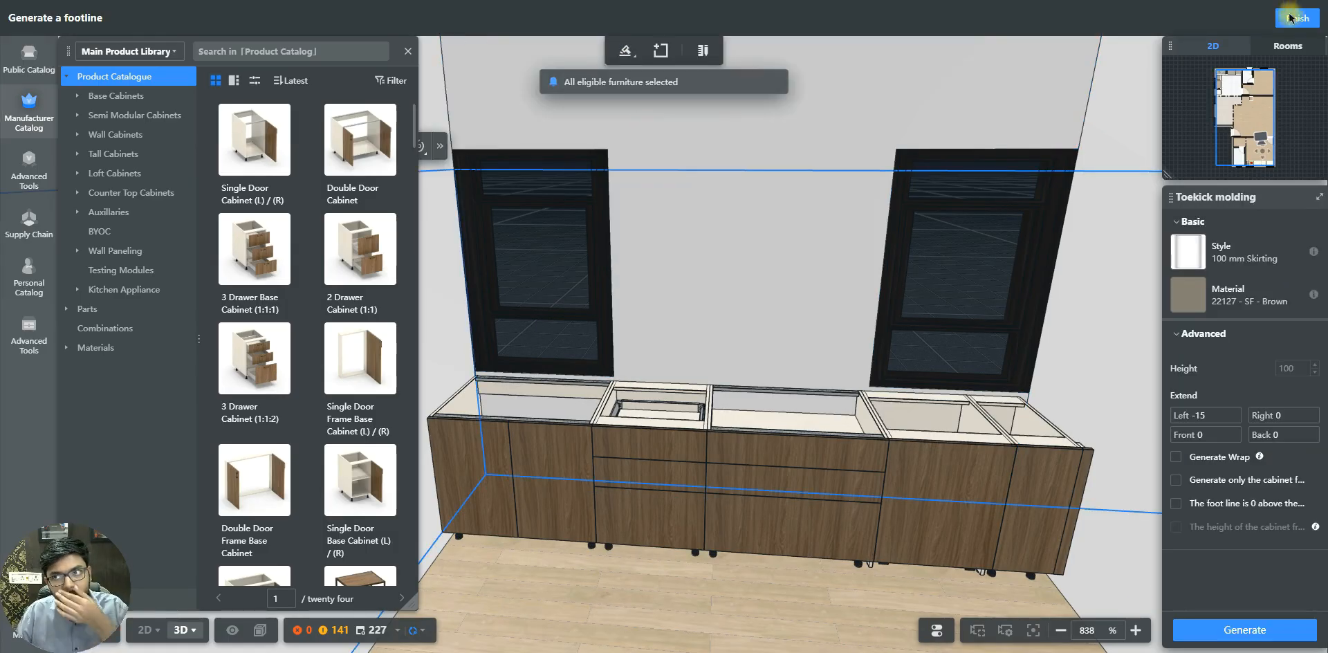
pyautogui.click(661, 51)
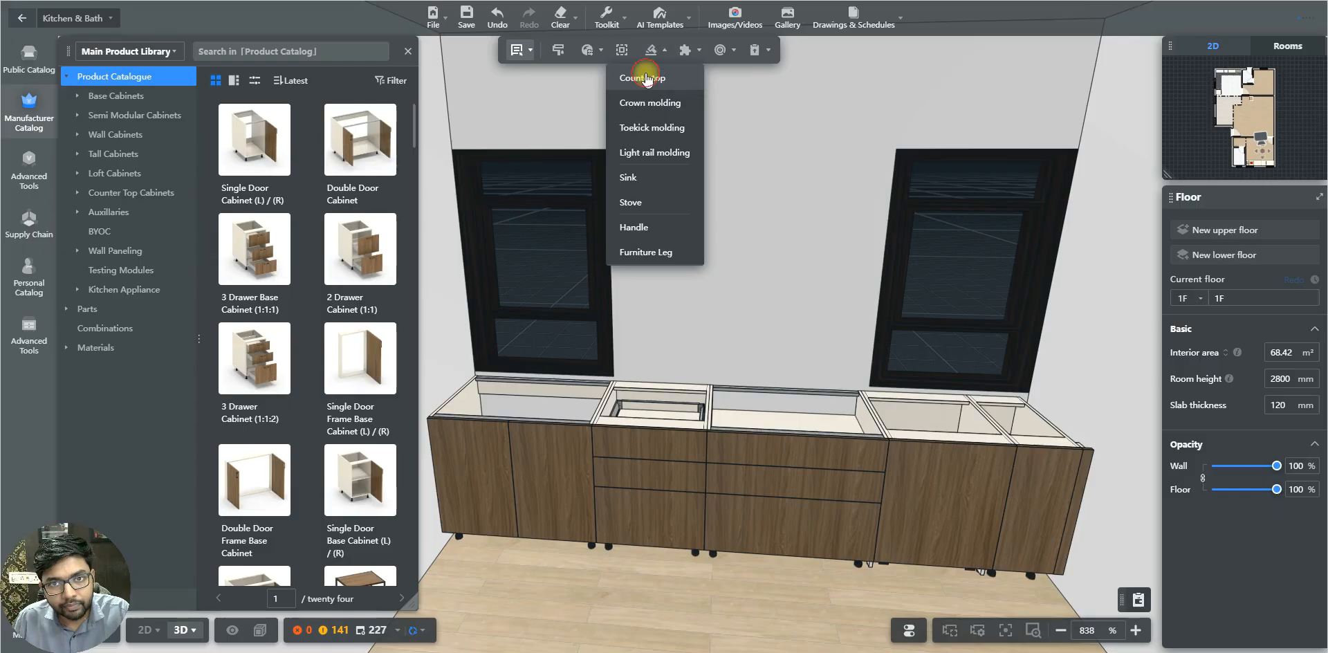
pyautogui.click(645, 75)
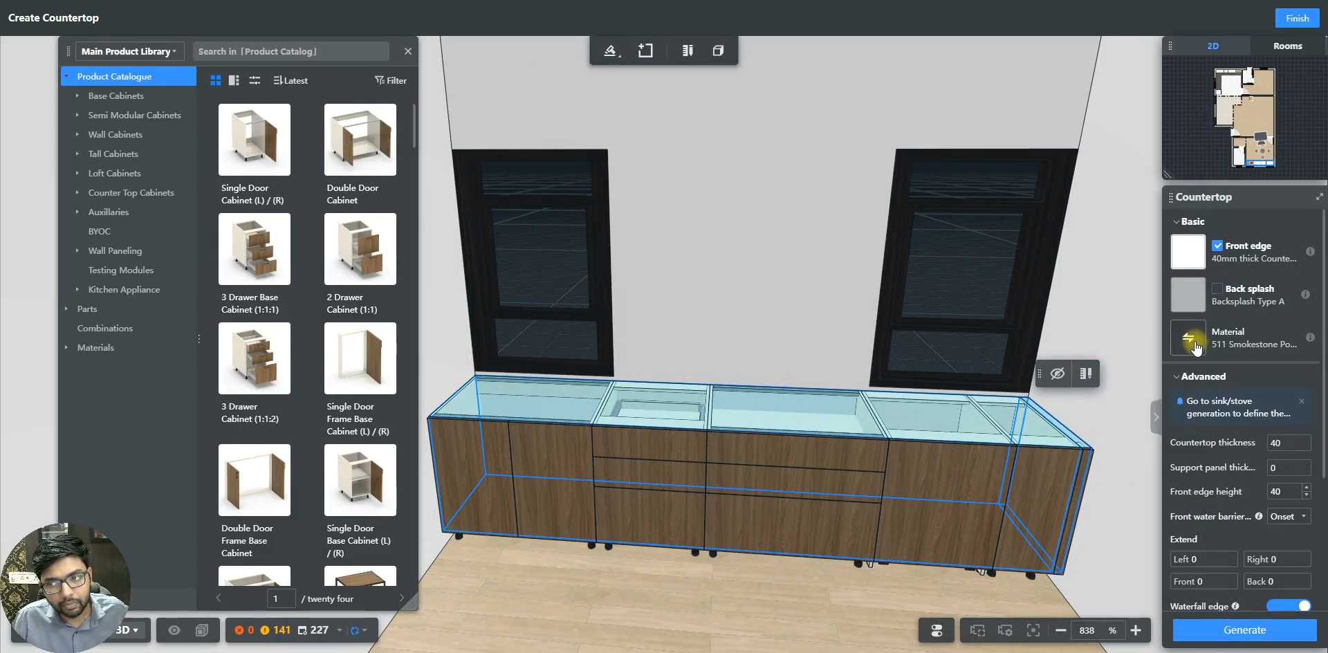
pyautogui.click(1188, 338)
pyautogui.click(1107, 138)
pyautogui.click(1023, 174)
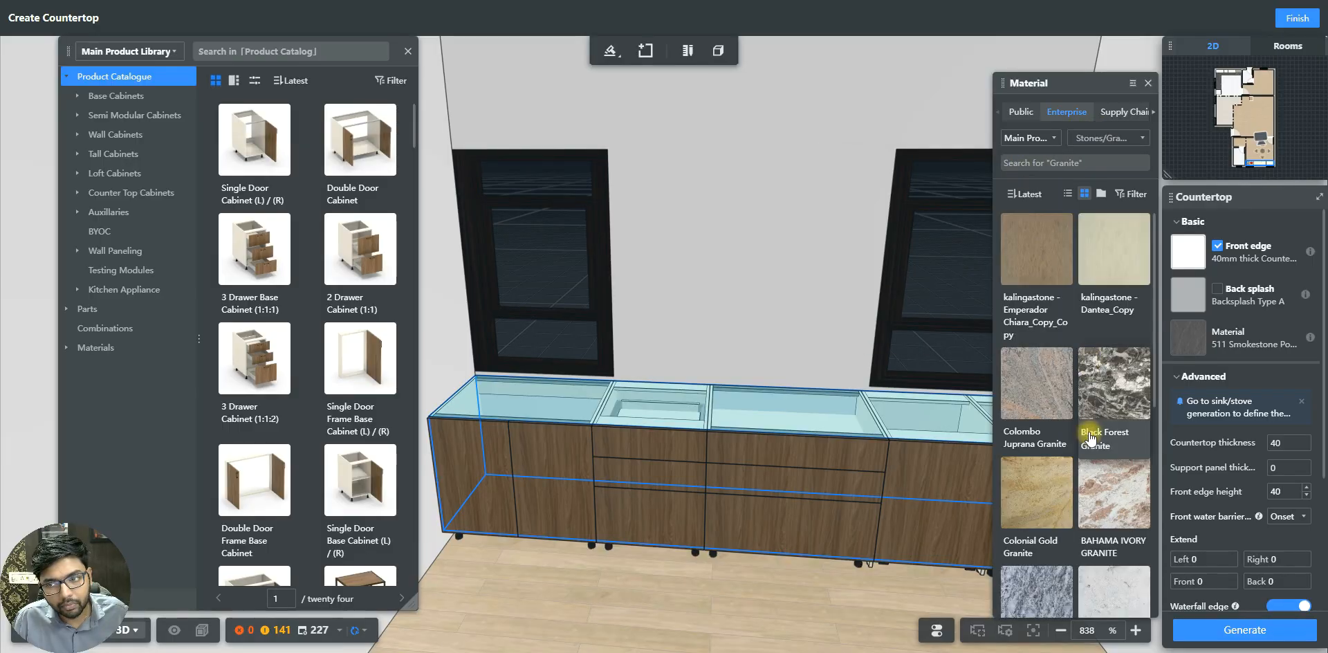
pyautogui.scroll(-3, 1076, 346)
pyautogui.click(1114, 411)
pyautogui.click(1251, 631)
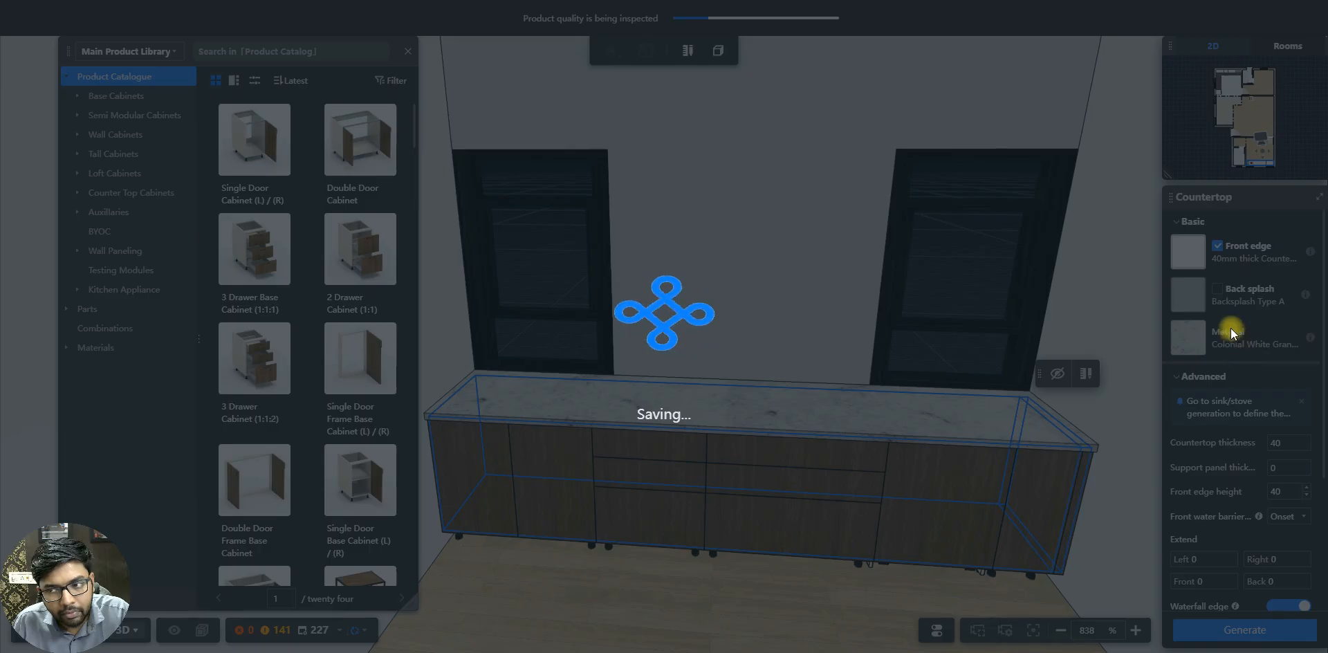
# - Try the granite countertop with the Backsplash Type A back splash by enabling it and regenerating
pyautogui.click(1217, 288)
pyautogui.click(1258, 631)
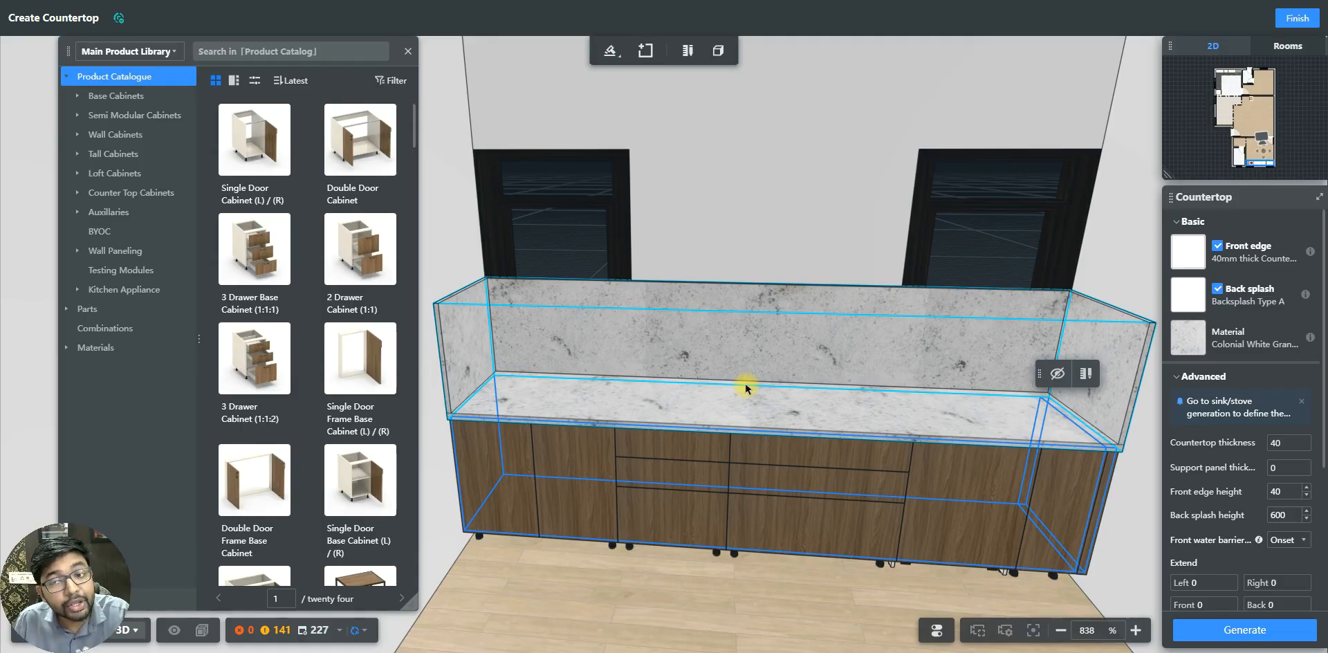
# - Disable the back splash, regenerate the granite countertop without it and finish the countertop
pyautogui.click(1218, 290)
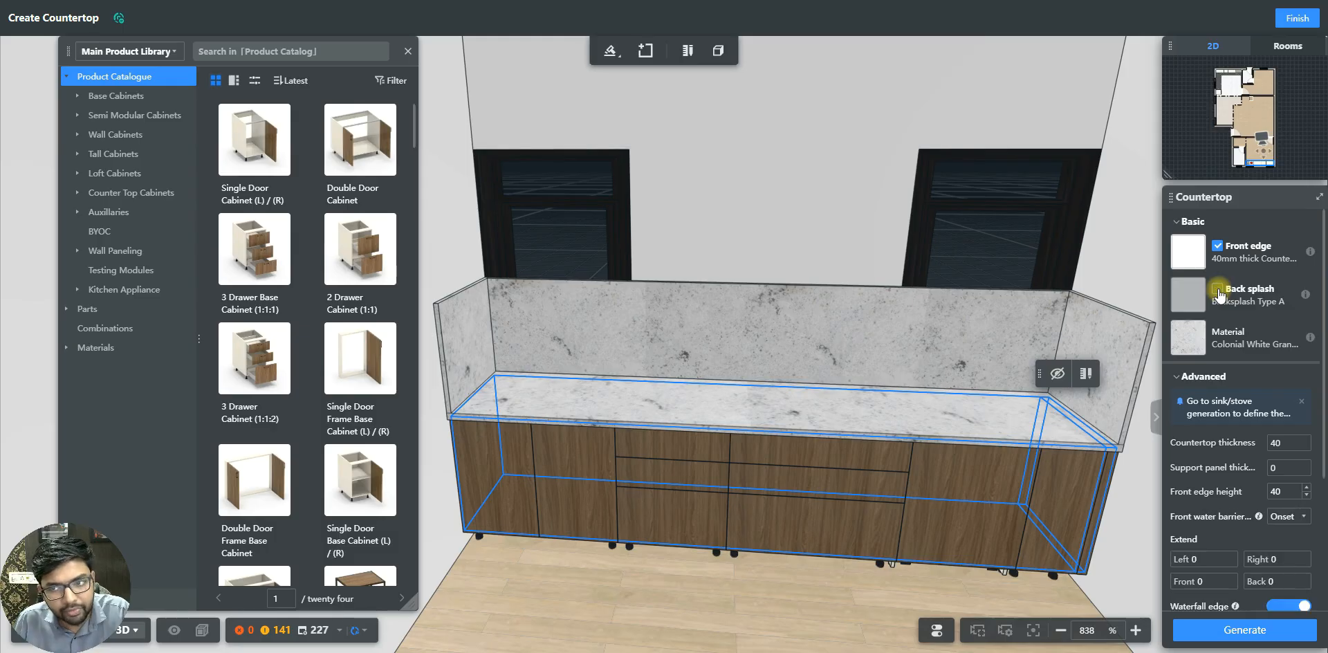
pyautogui.click(1226, 631)
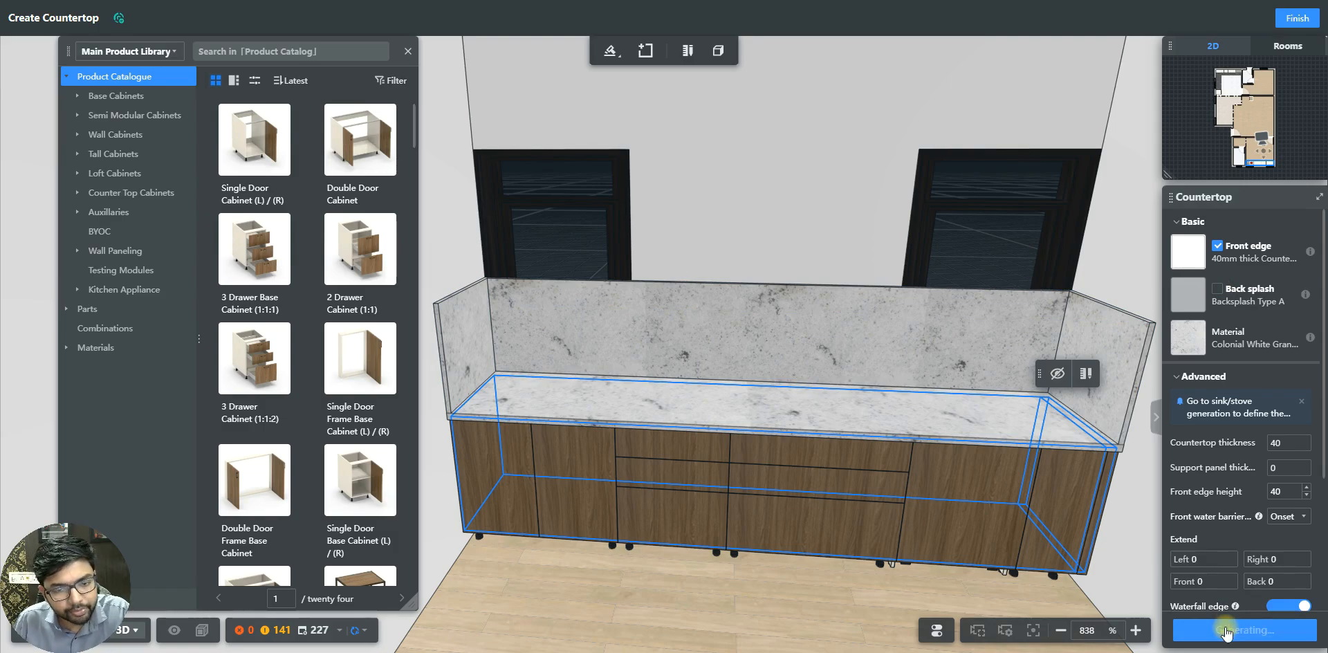
pyautogui.click(1226, 631)
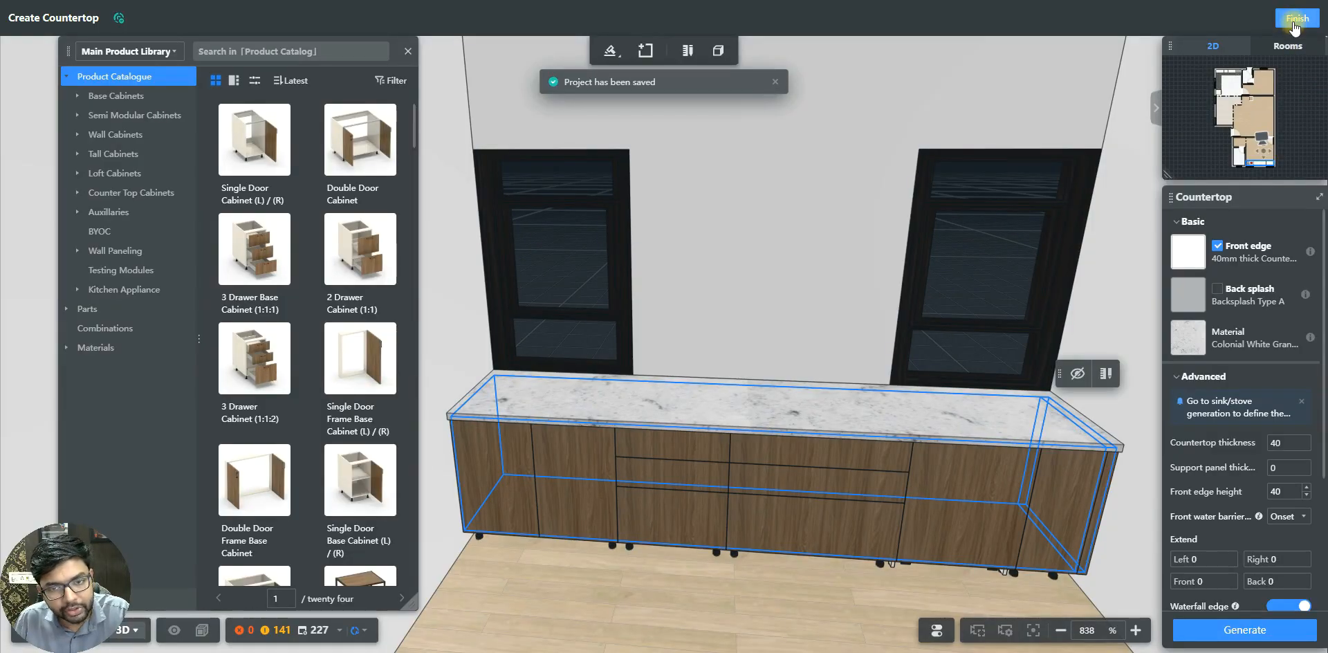
pyautogui.click(1296, 21)
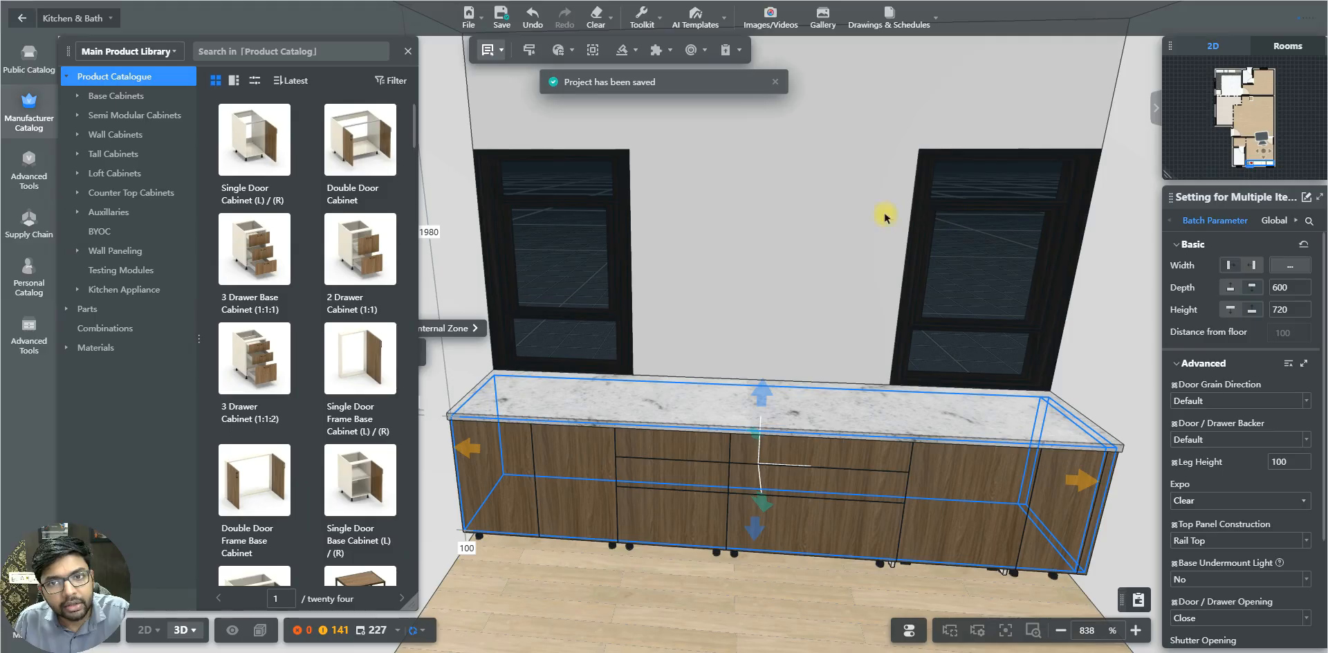
# - Open the windowed wall behind the granite countertop in the Wall Editor and enlarge the 3D preview facing that wall
pyautogui.click(761, 272)
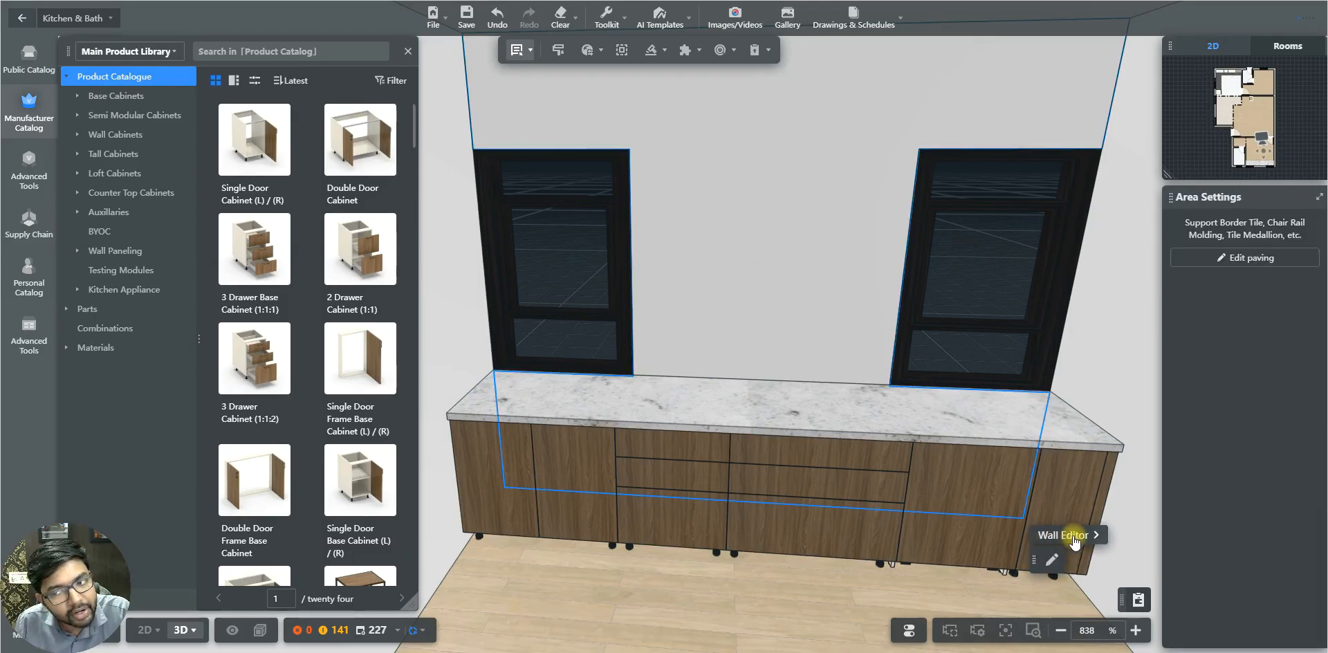
pyautogui.click(1065, 535)
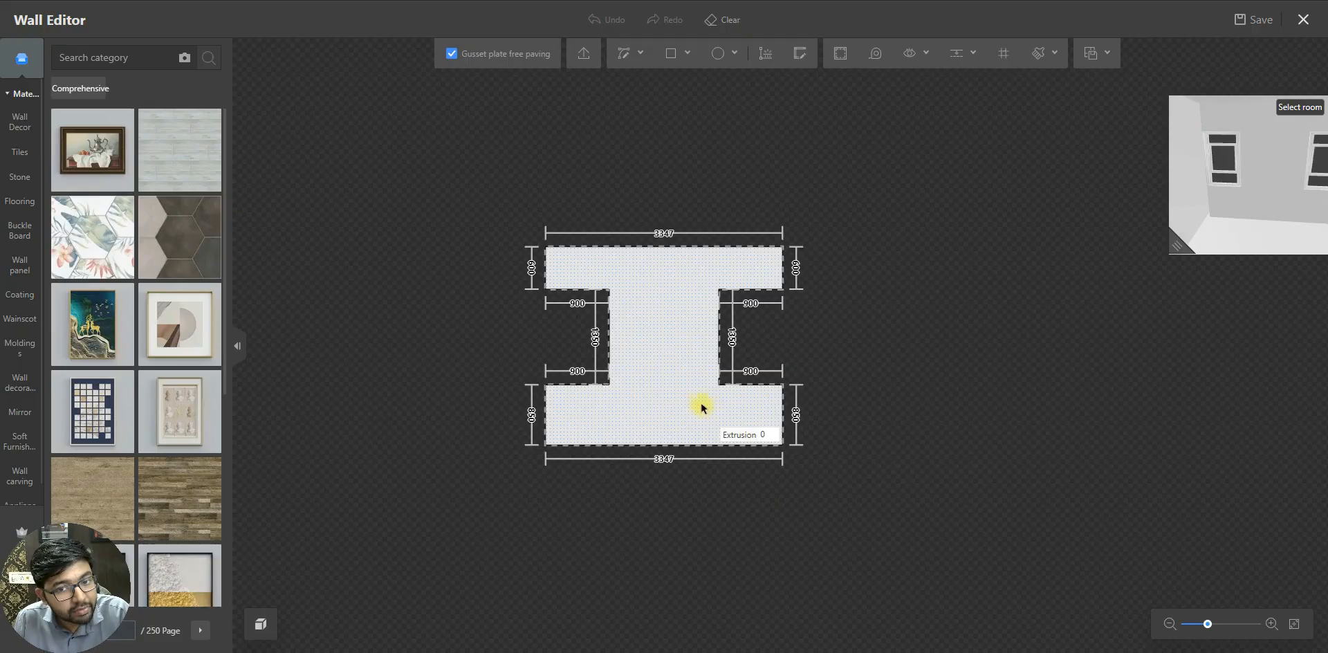
pyautogui.scroll(3, 646, 379)
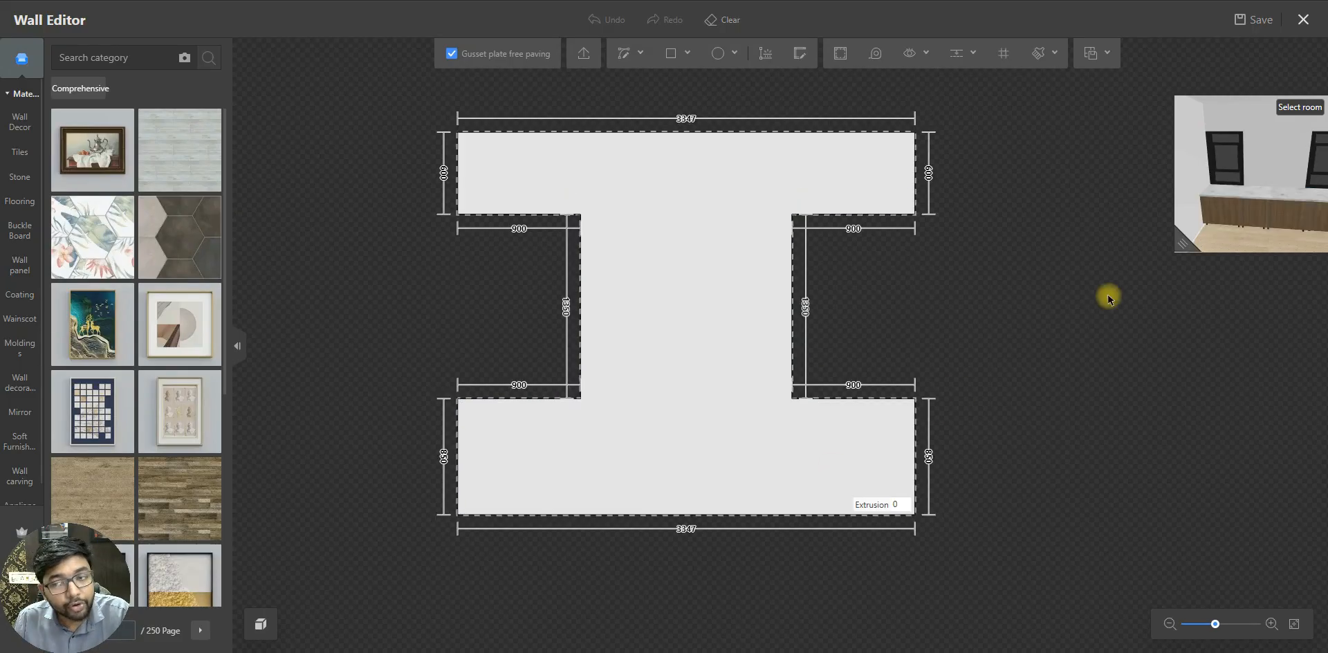
pyautogui.moveTo(1179, 244); pyautogui.dragTo(1035, 341)
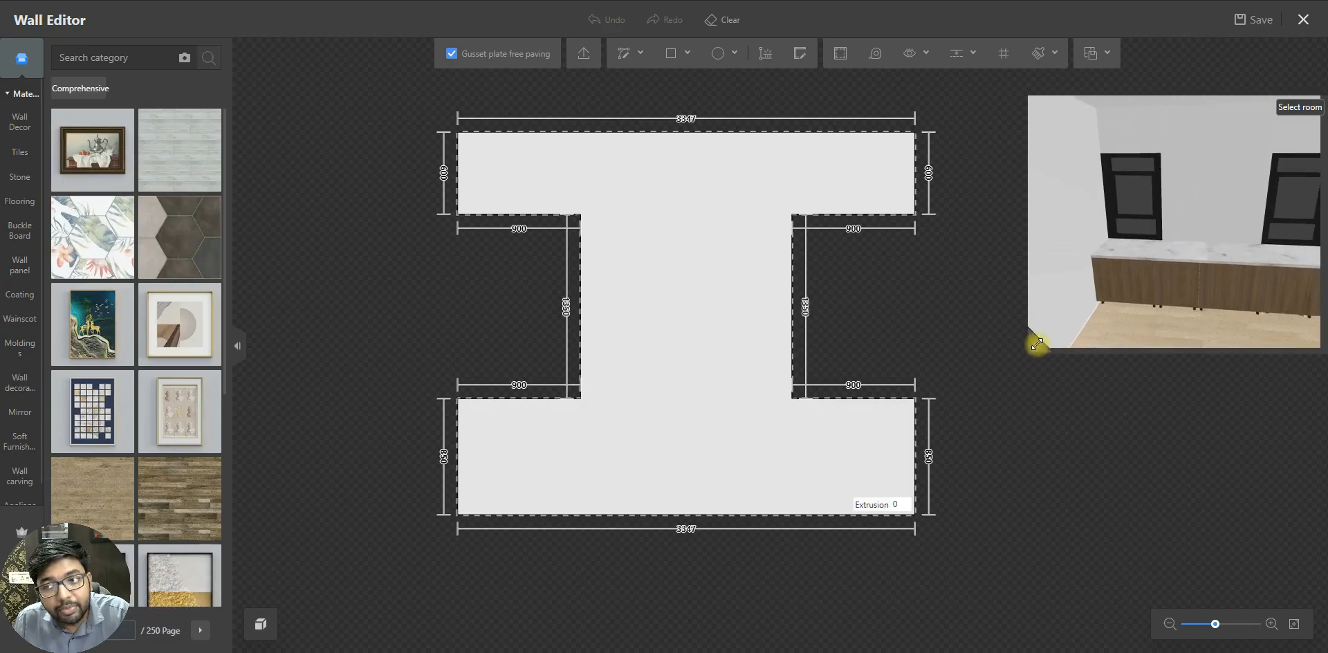
pyautogui.click(1197, 219)
pyautogui.moveTo(1197, 219); pyautogui.dragTo(1052, 277)
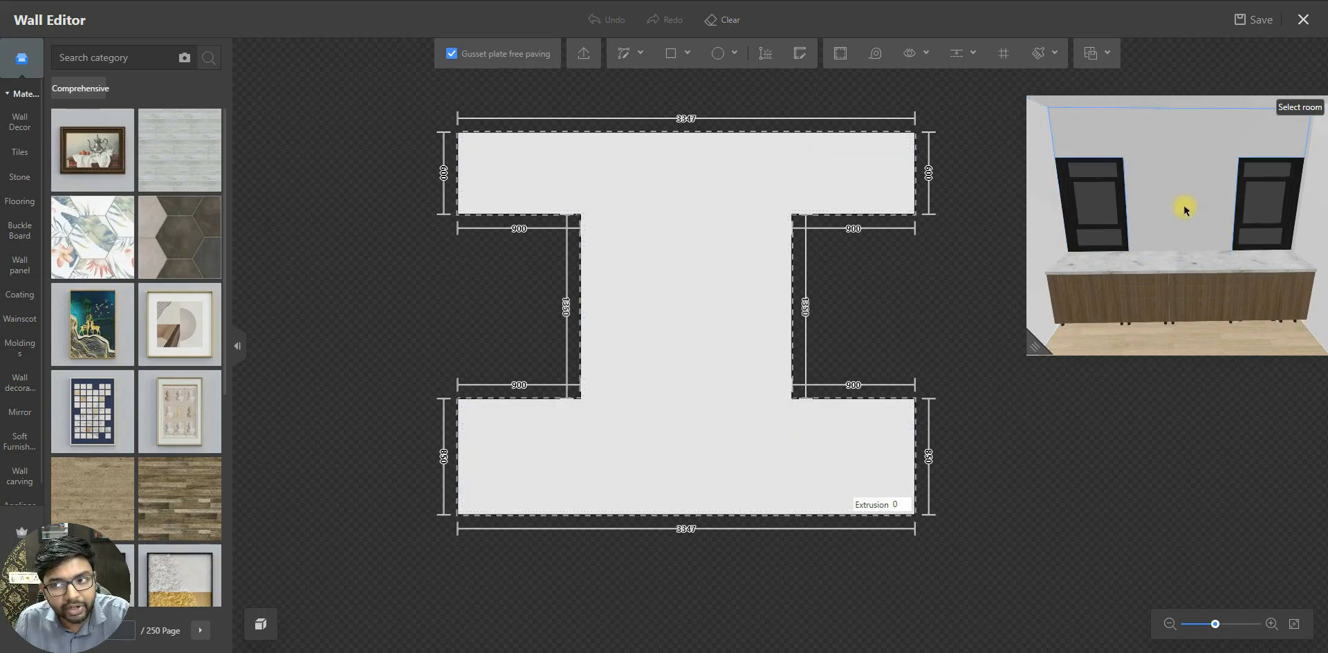
pyautogui.scroll(1, 714, 256)
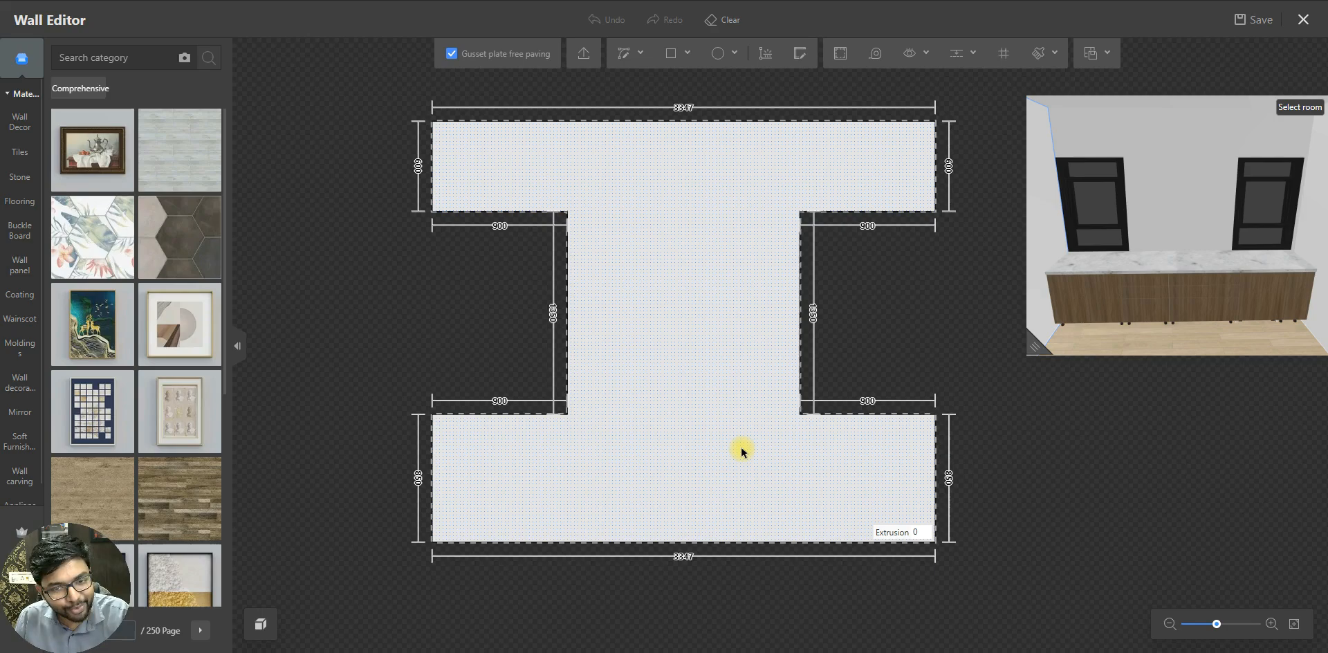
# - Draw a rectangle about 1547 by 745 mm on the wall between the two windows, starting at sill level
pyautogui.click(676, 342)
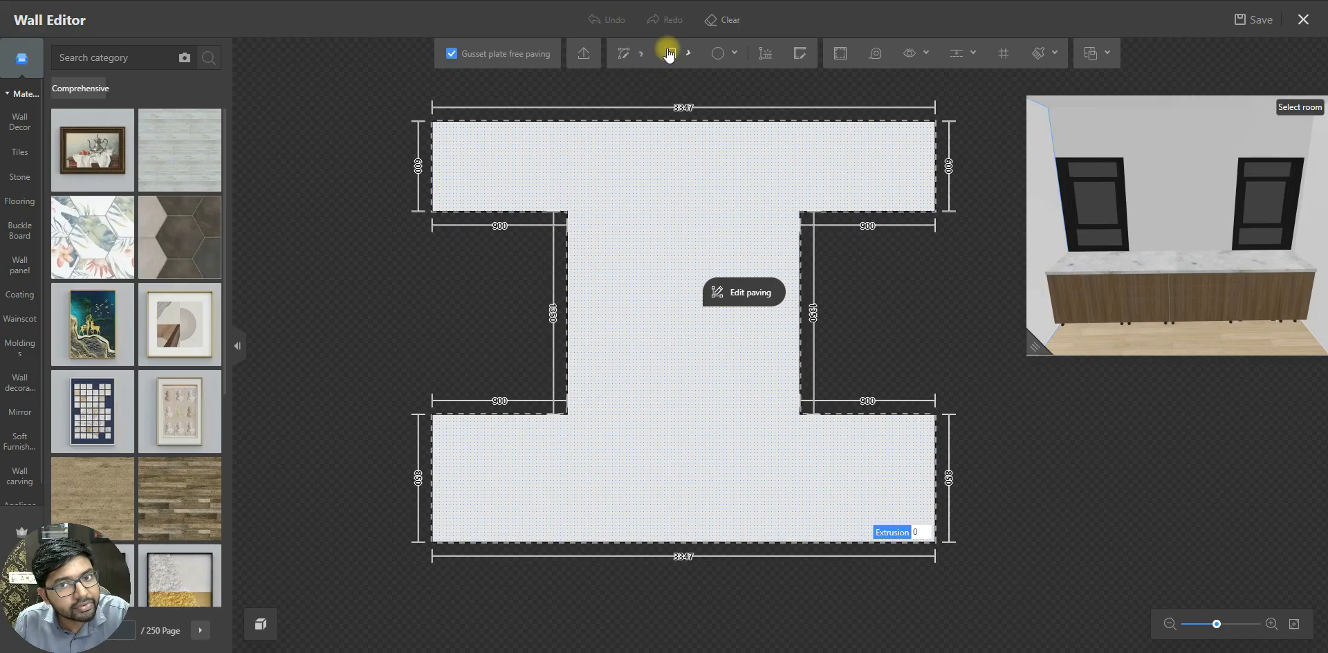
pyautogui.moveTo(718, 54)
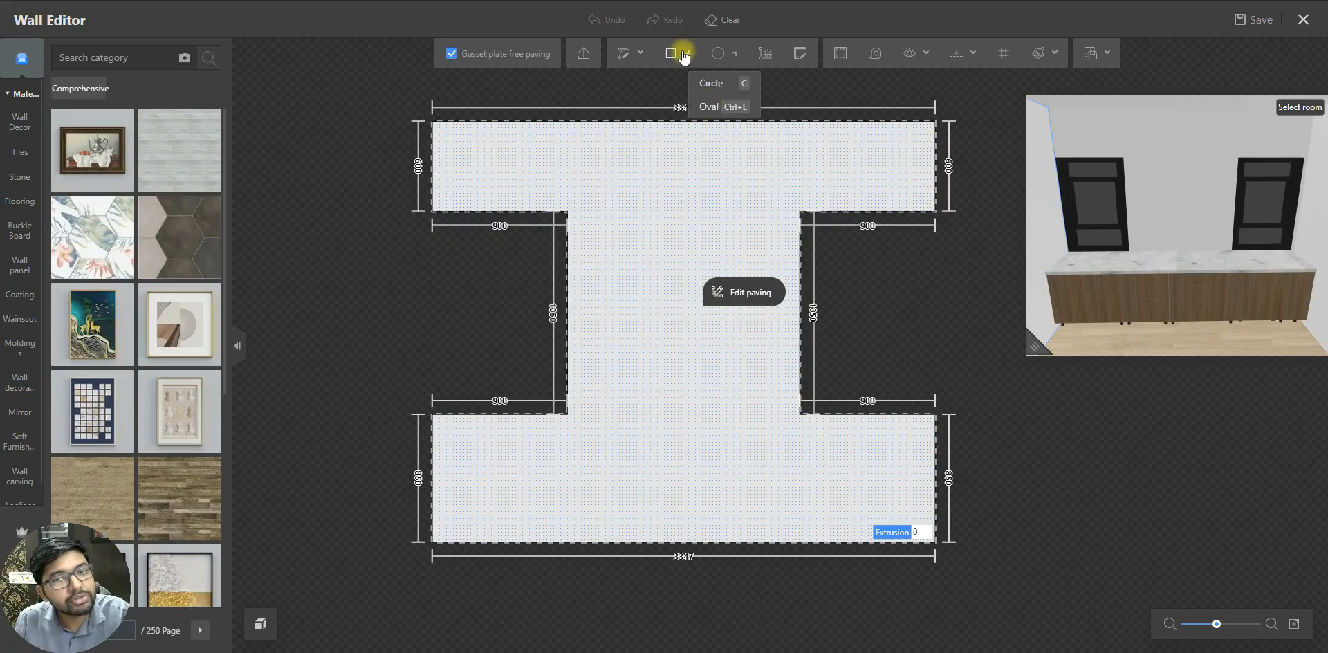
pyautogui.moveTo(676, 57)
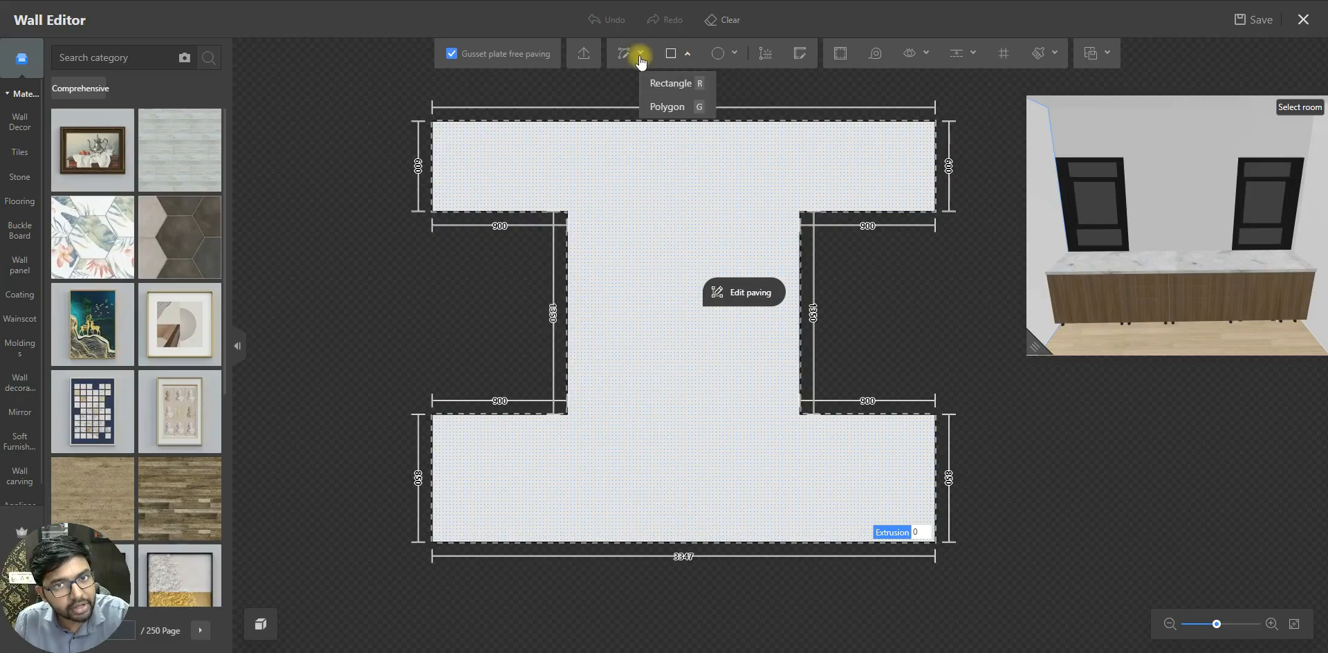
pyautogui.moveTo(626, 52)
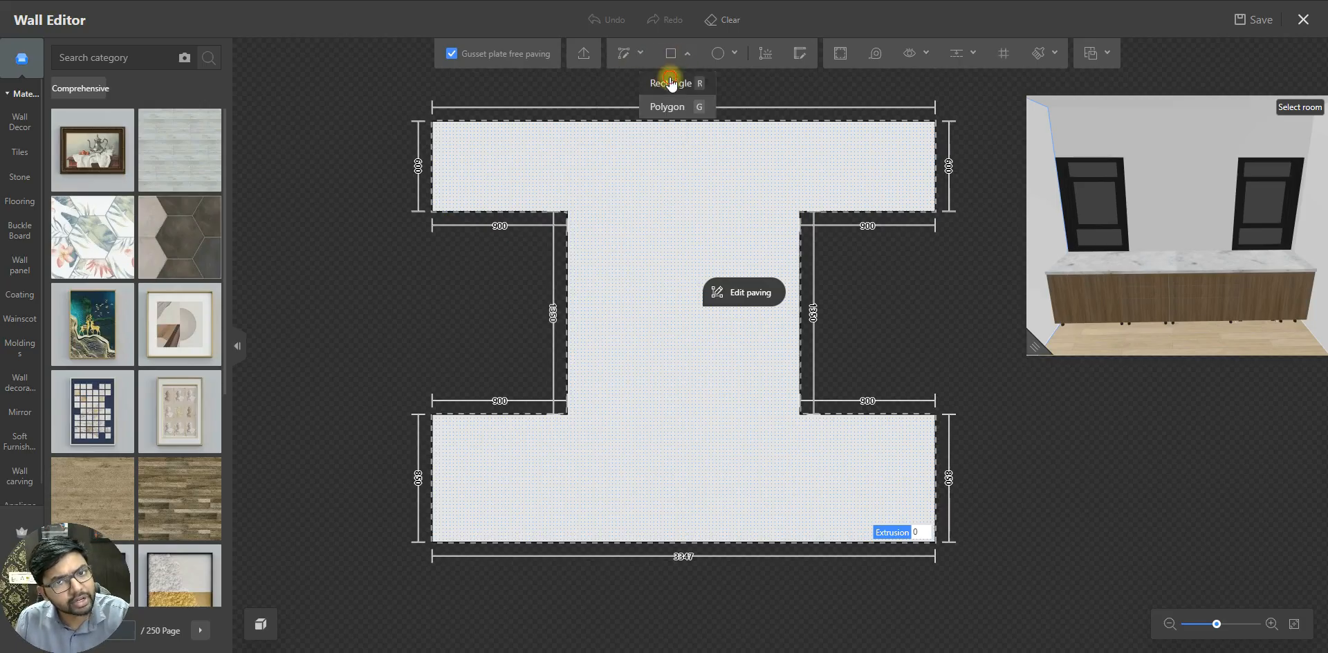
pyautogui.click(670, 83)
pyautogui.click(568, 415)
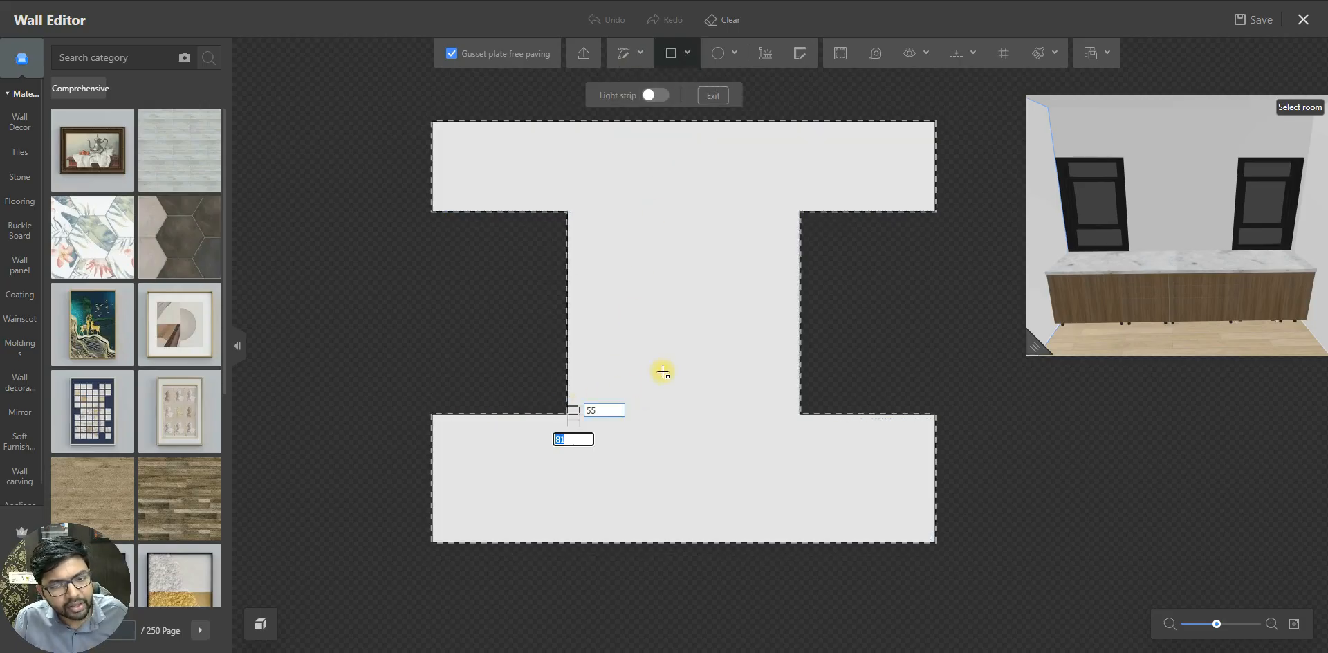
pyautogui.click(802, 303)
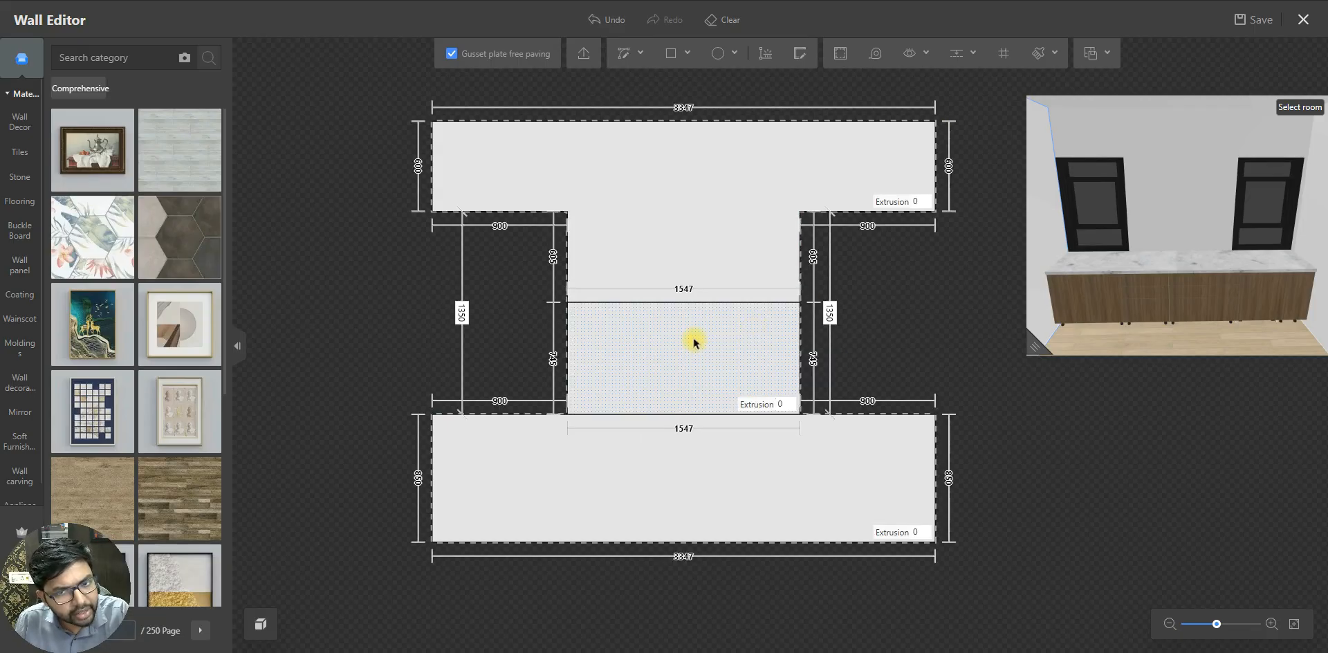
# - Set the height of the rectangle between the two windows to 600 mm, measured up from its lower edge
pyautogui.click(642, 302)
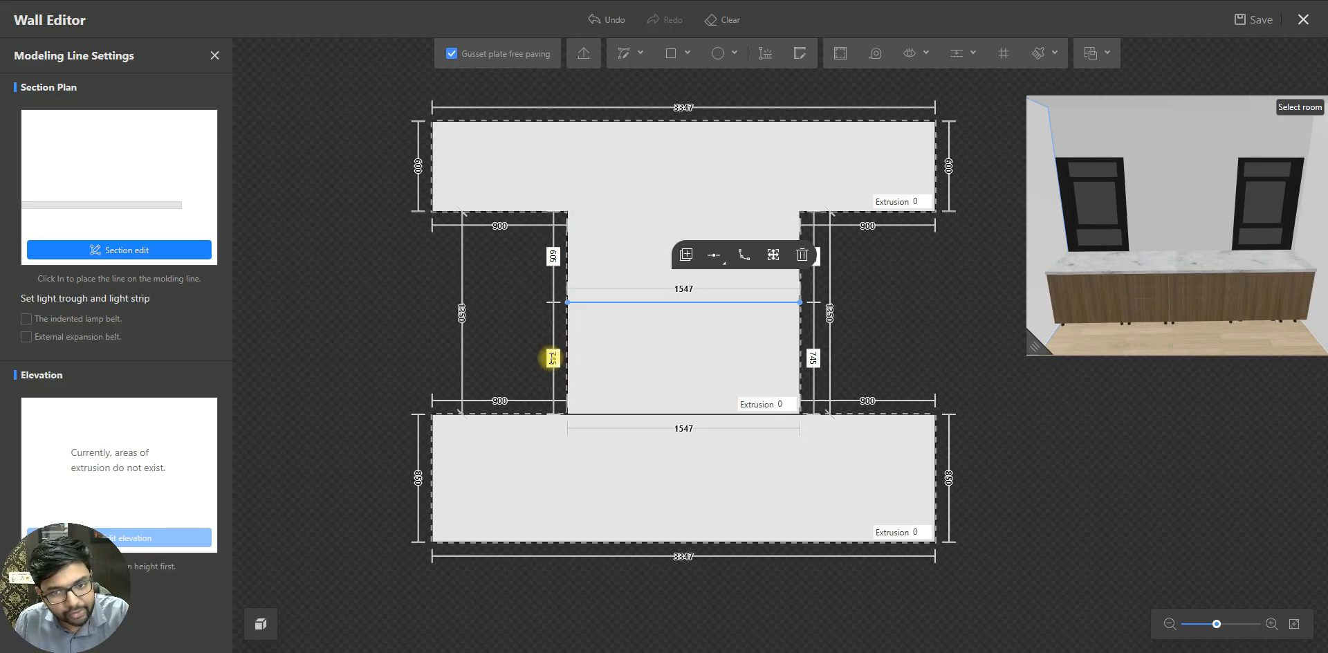
pyautogui.click(762, 405)
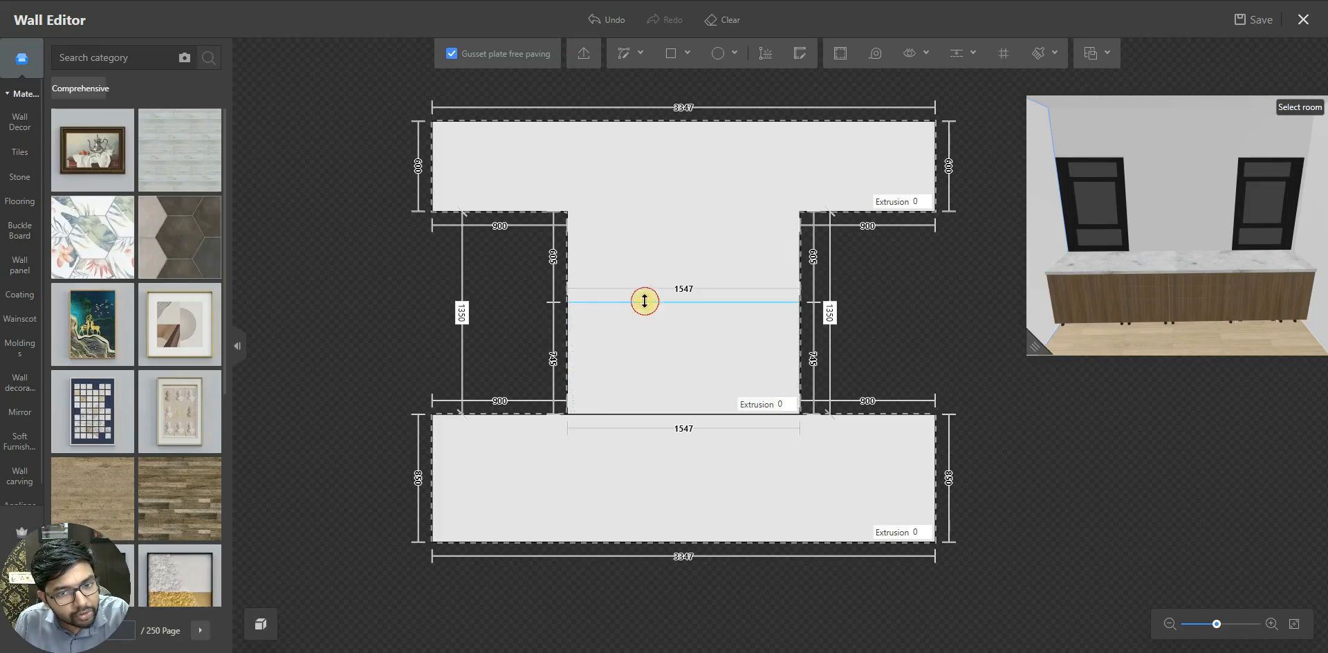
pyautogui.click(612, 303)
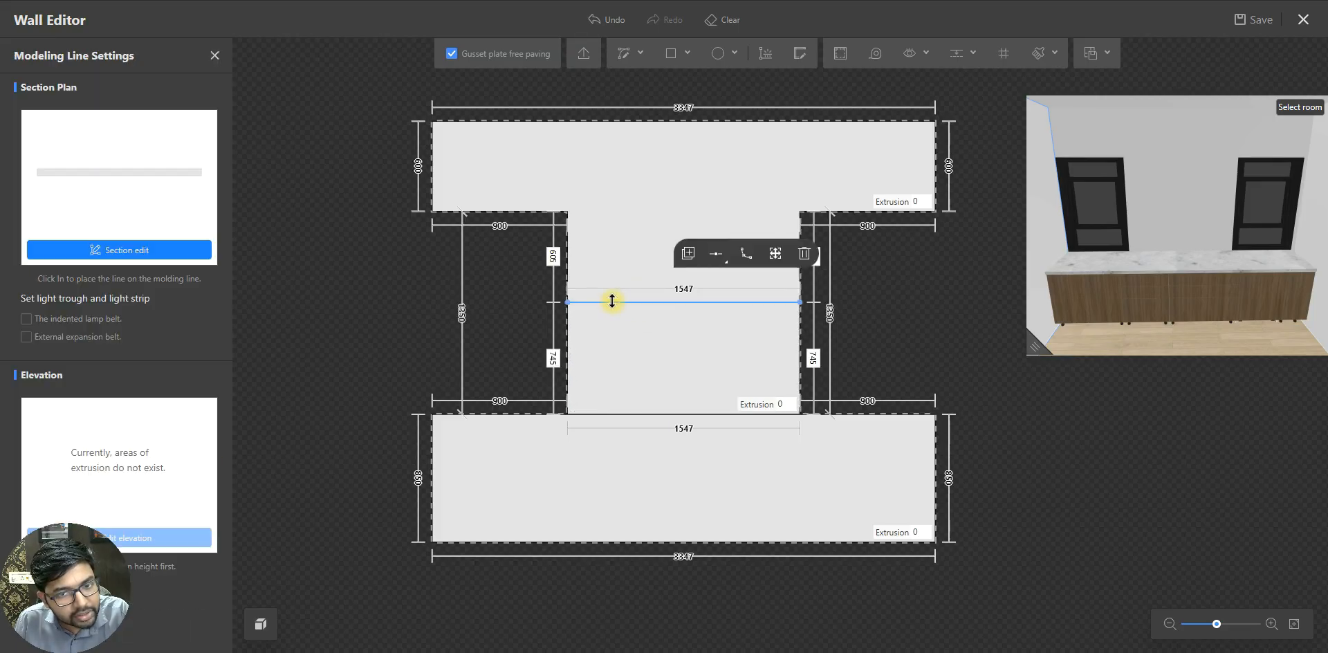
pyautogui.click(553, 360)
pyautogui.click(553, 360)
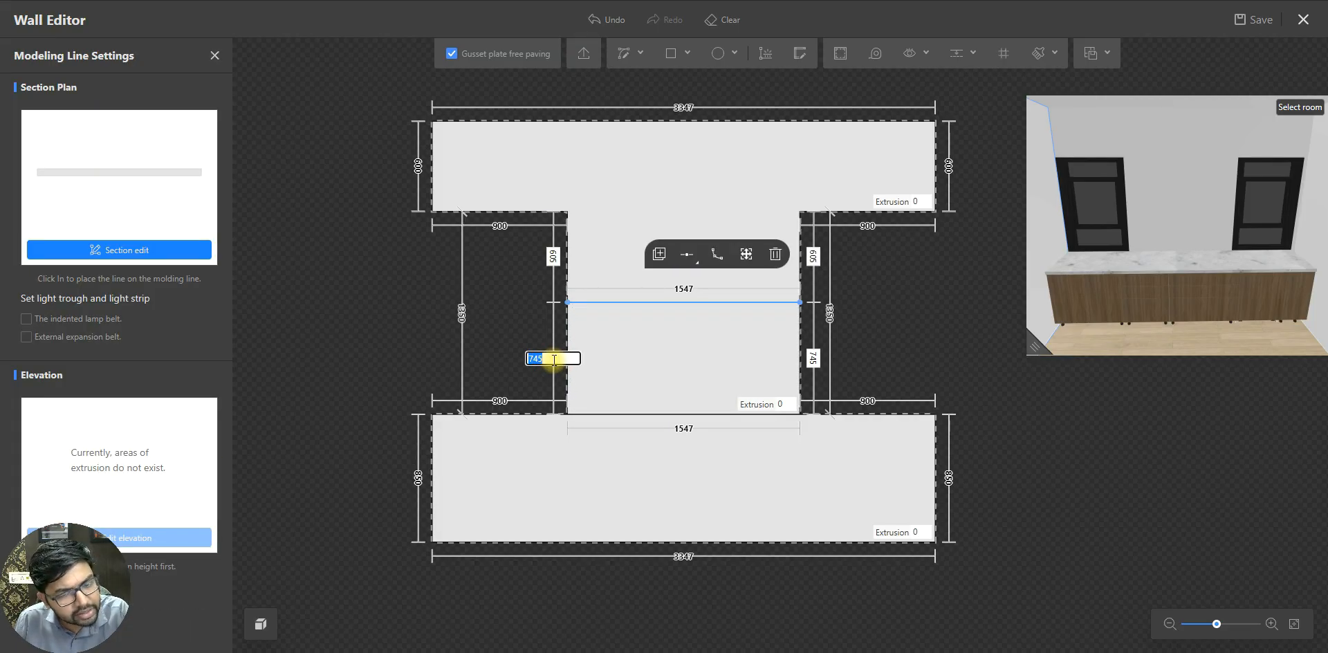
pyautogui.write('600')
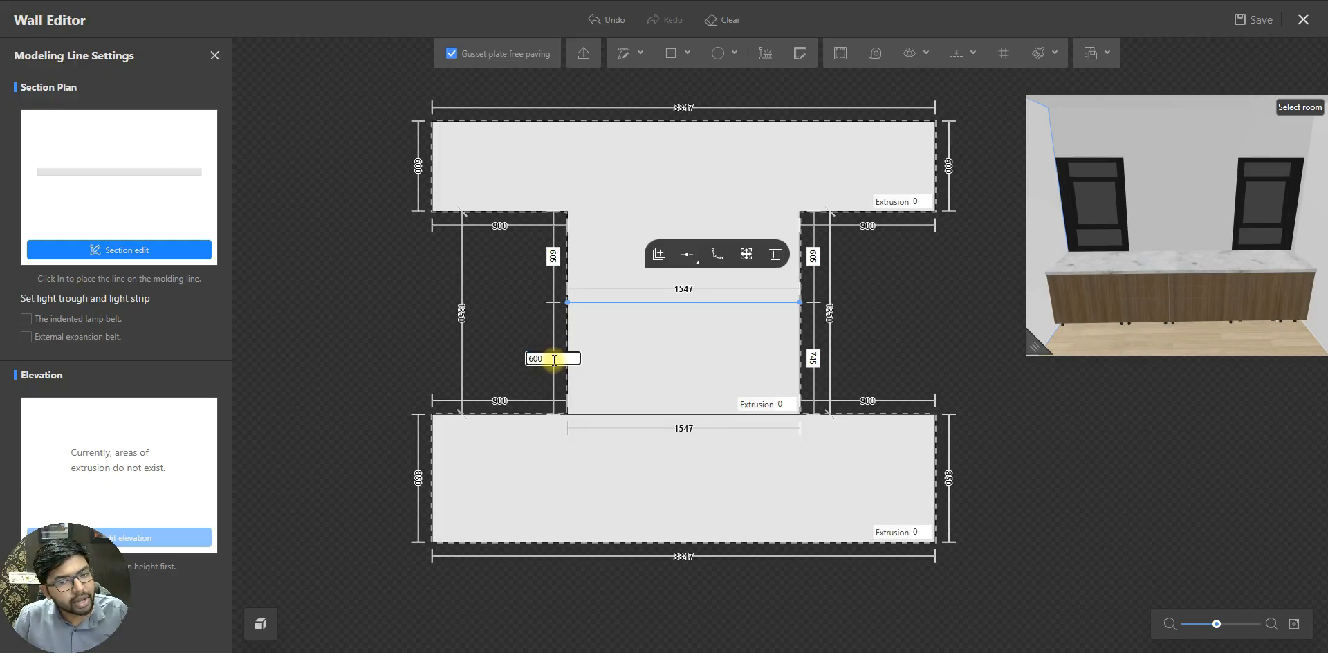
pyautogui.press('Return')
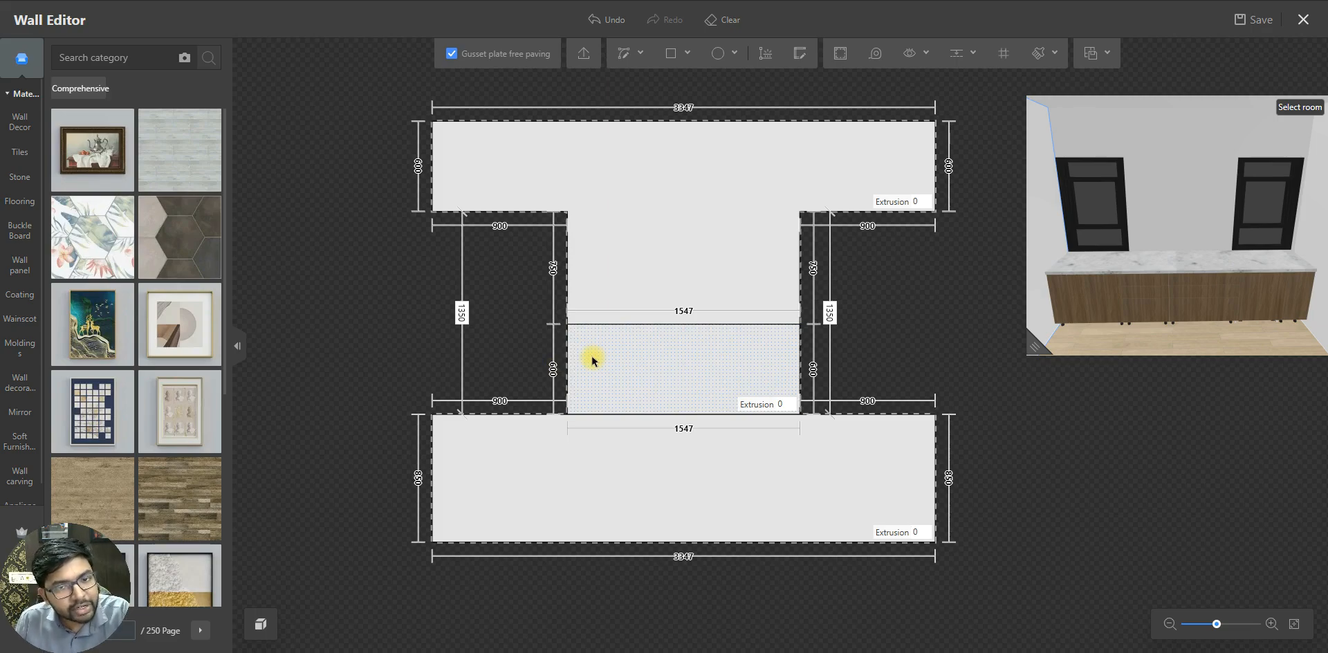
pyautogui.hotkey('ctrl', 's')
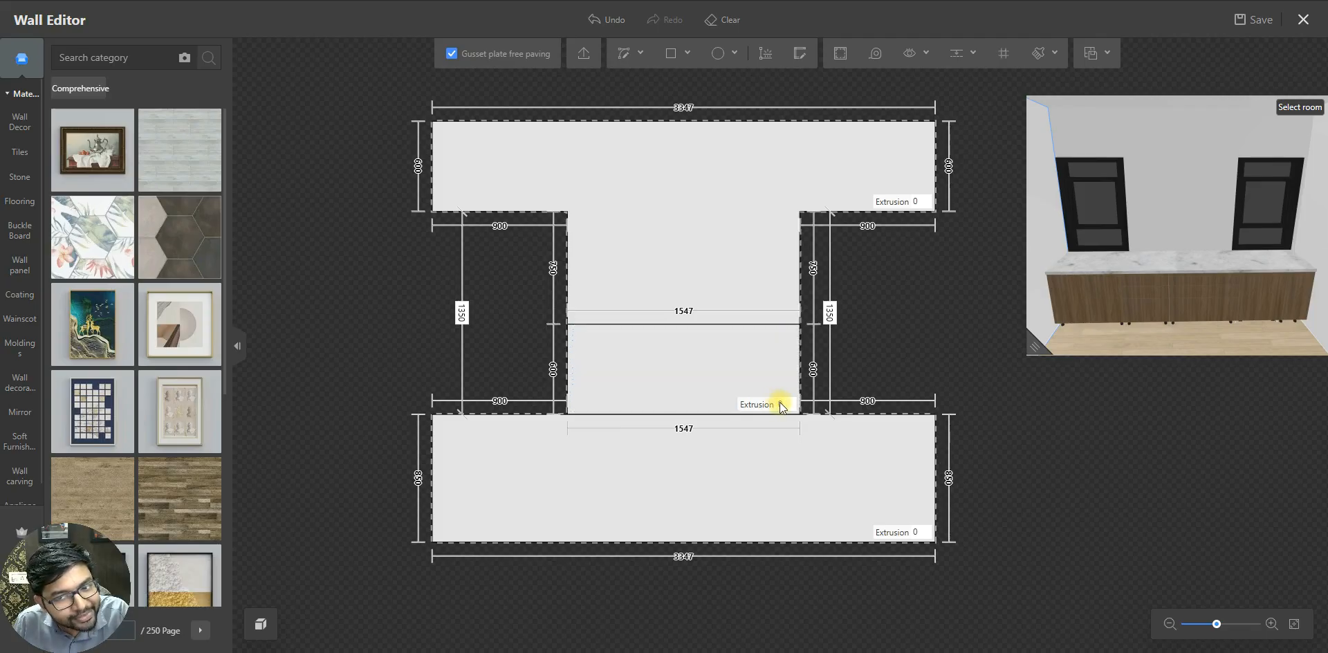
# - Set the extrusion of the rectangular back splash area between the windows to 8
pyautogui.click(757, 375)
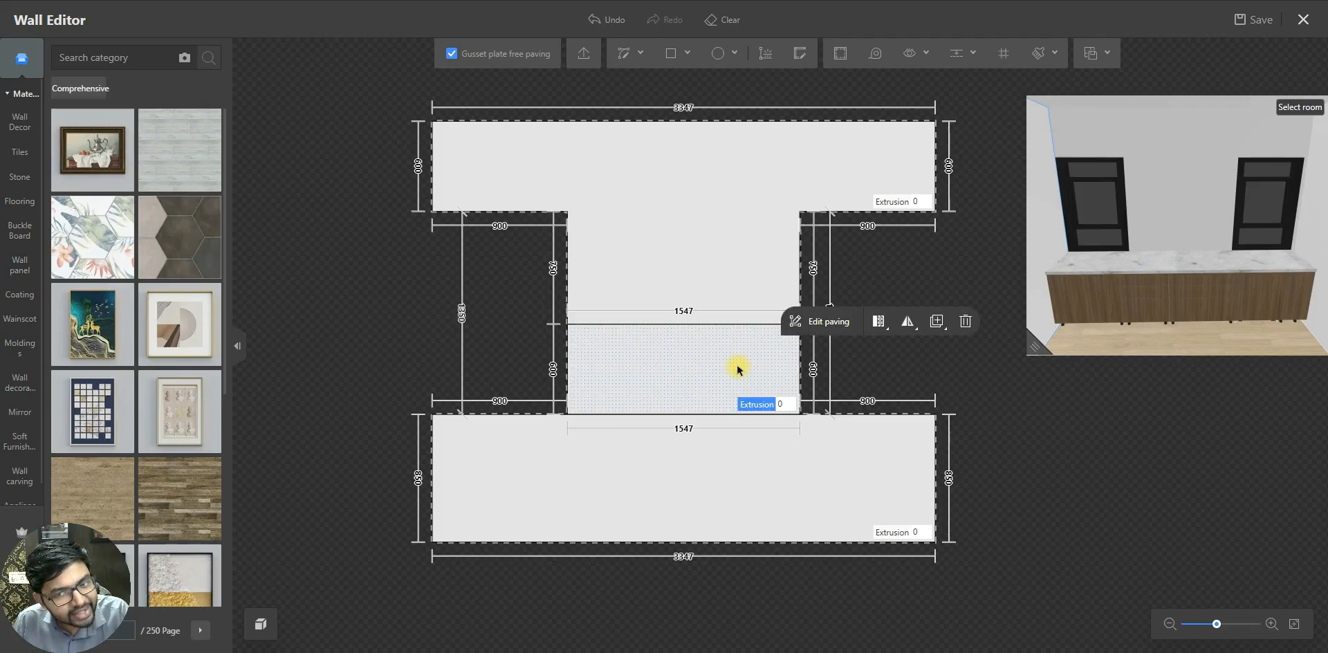
pyautogui.click(784, 405)
pyautogui.press('Return')
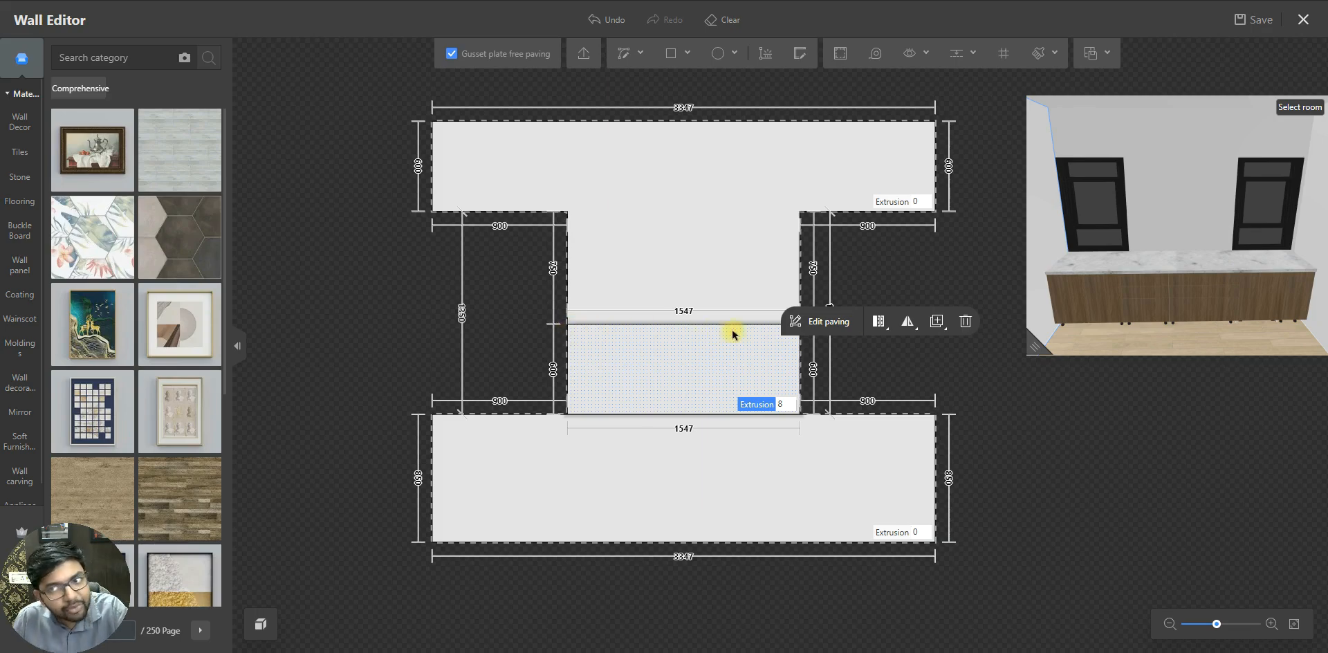
# - Browse the Wall Decor, Tiles and Stone material categories for a back splash finish, ending in Tiles
pyautogui.scroll(5, 1163, 213)
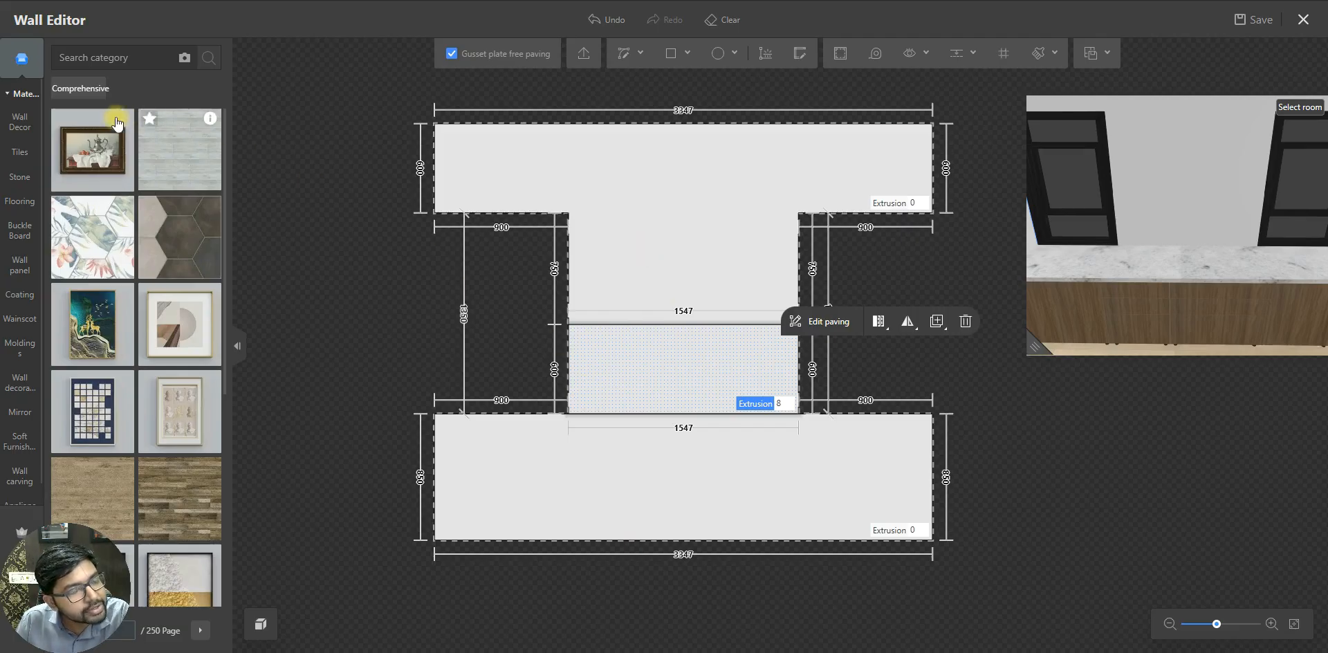
pyautogui.moveTo(19, 124)
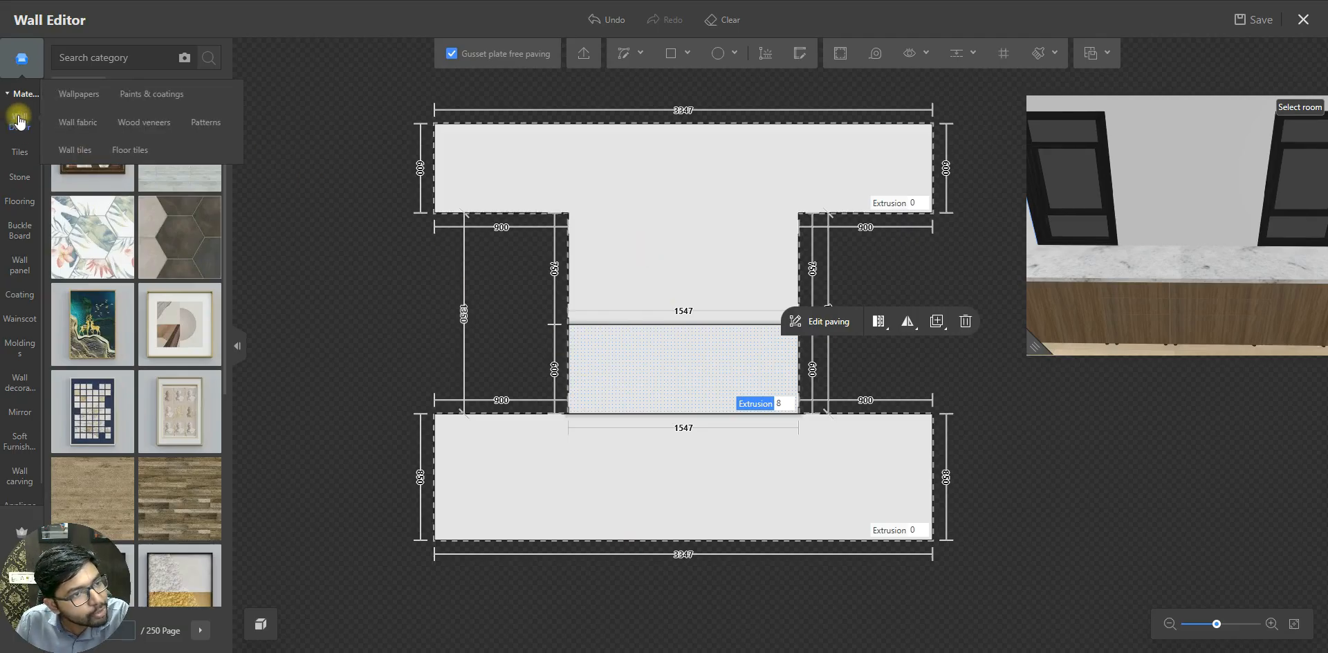
pyautogui.click(20, 123)
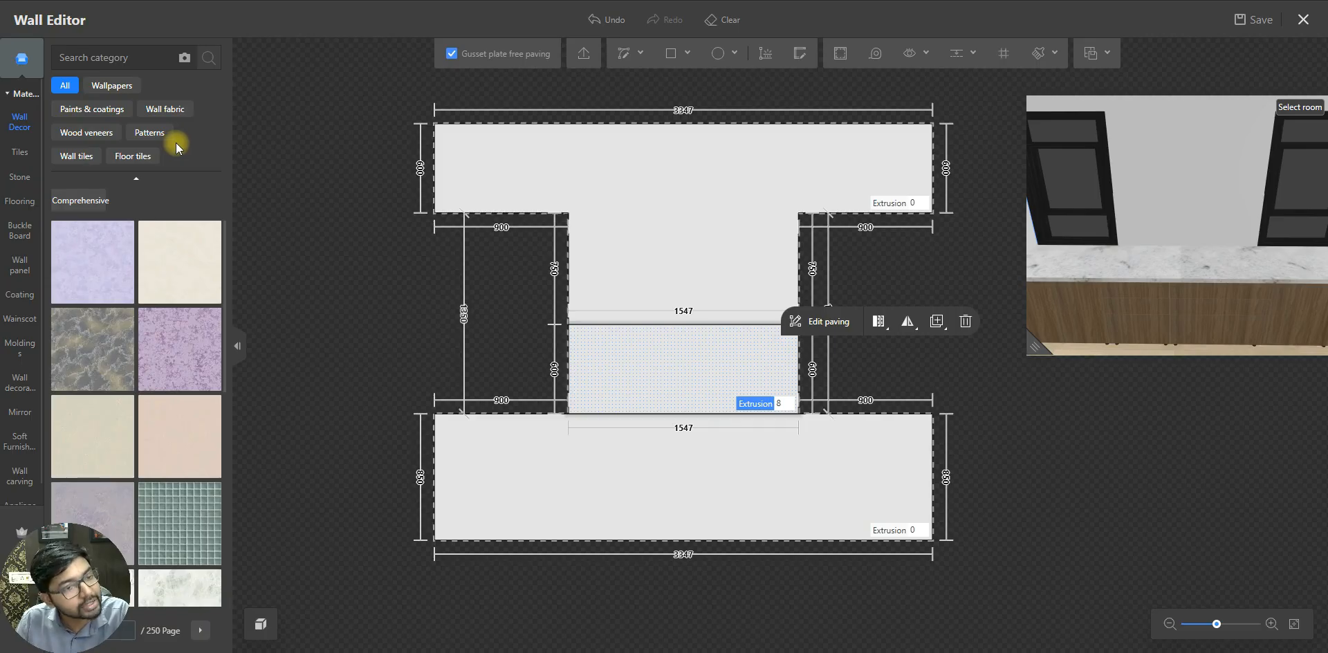
pyautogui.click(21, 153)
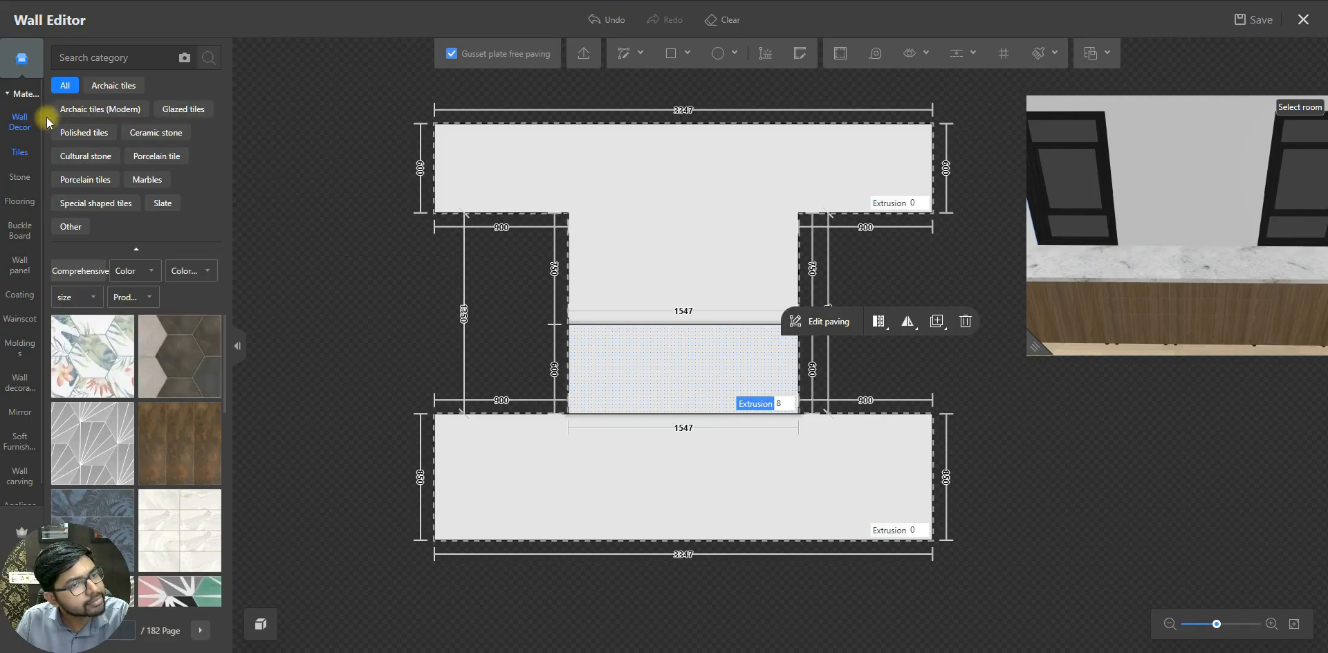
pyautogui.click(21, 178)
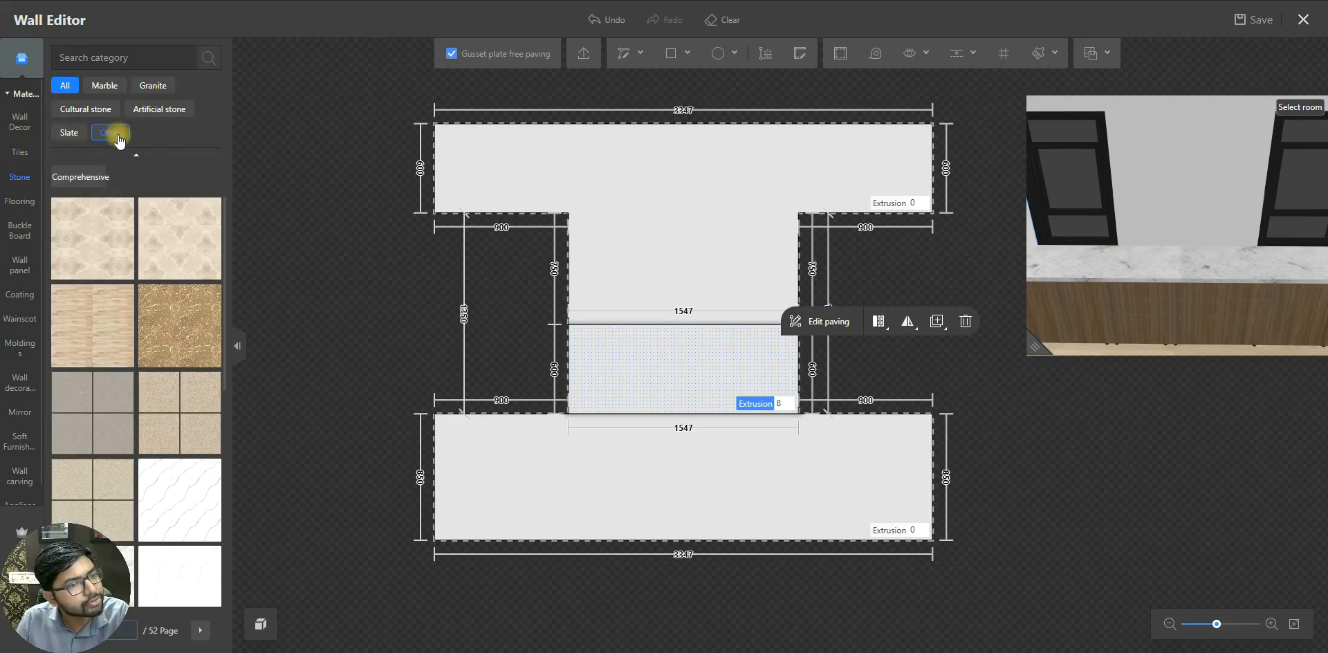
pyautogui.click(23, 154)
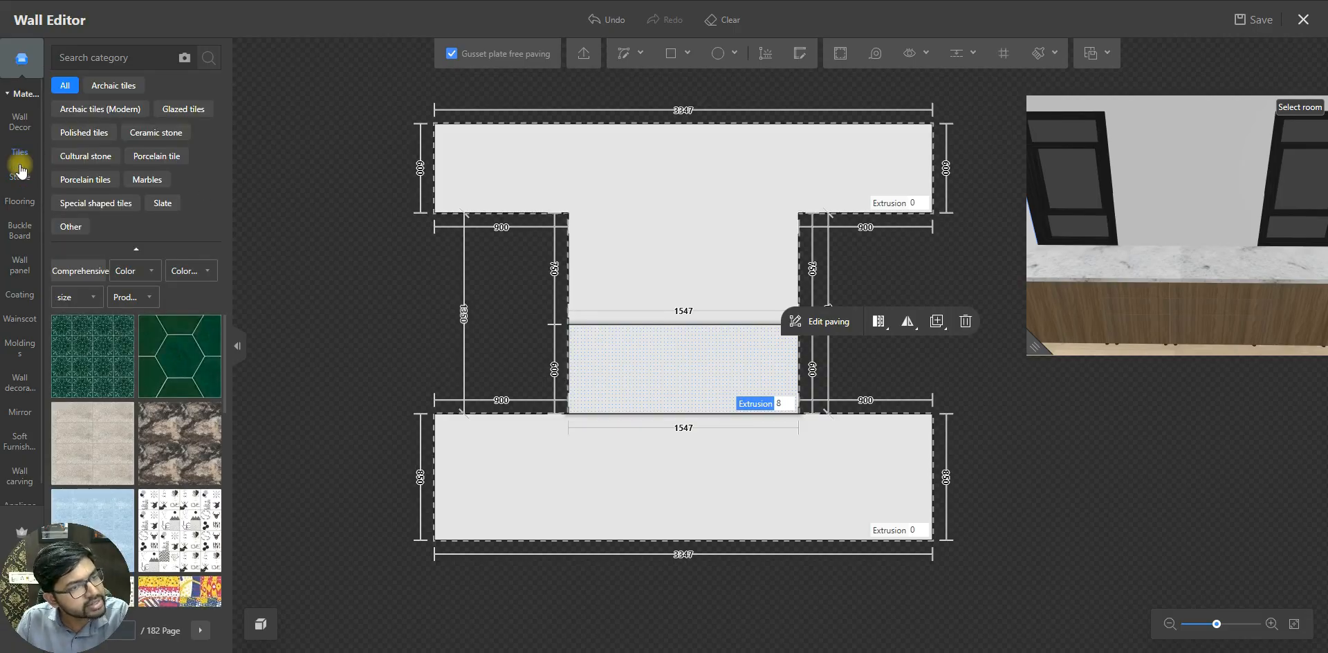
pyautogui.moveTo(12, 155)
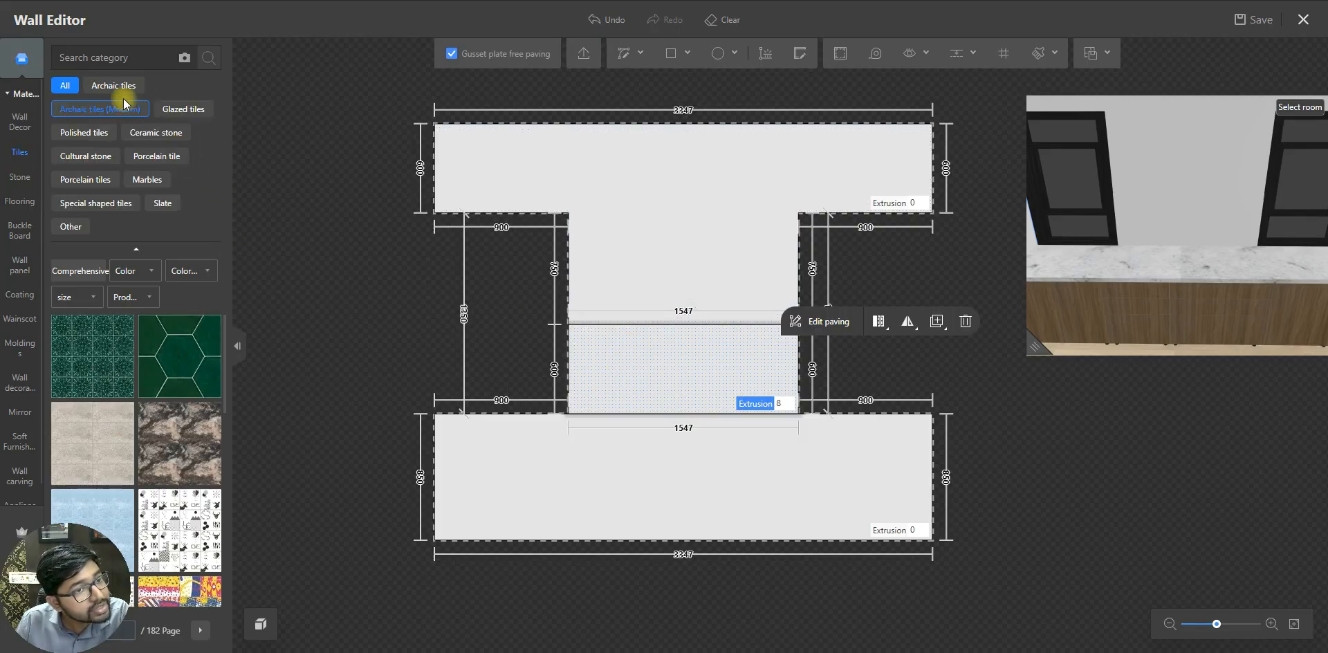
# - Apply the Half throw brick (4H007) tile from the Polished tiles category to the extruded back splash area
pyautogui.click(96, 203)
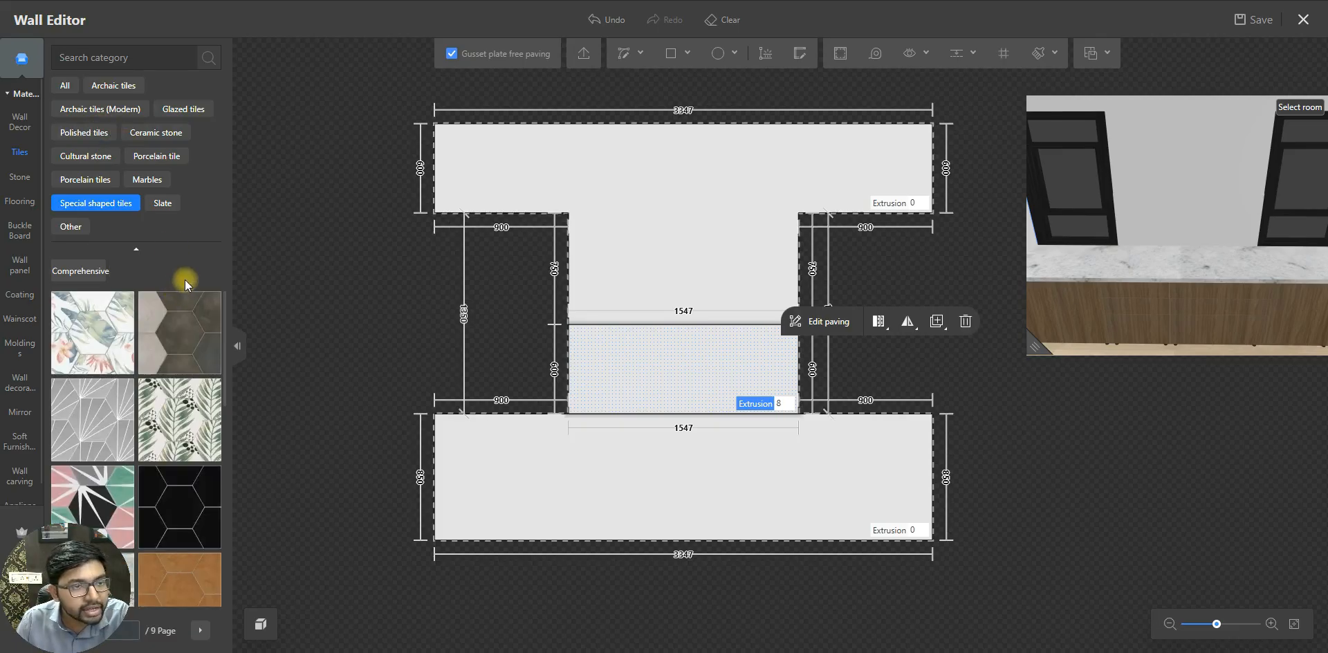
pyautogui.click(100, 138)
pyautogui.scroll(-5, 148, 436)
pyautogui.scroll(-10, 142, 426)
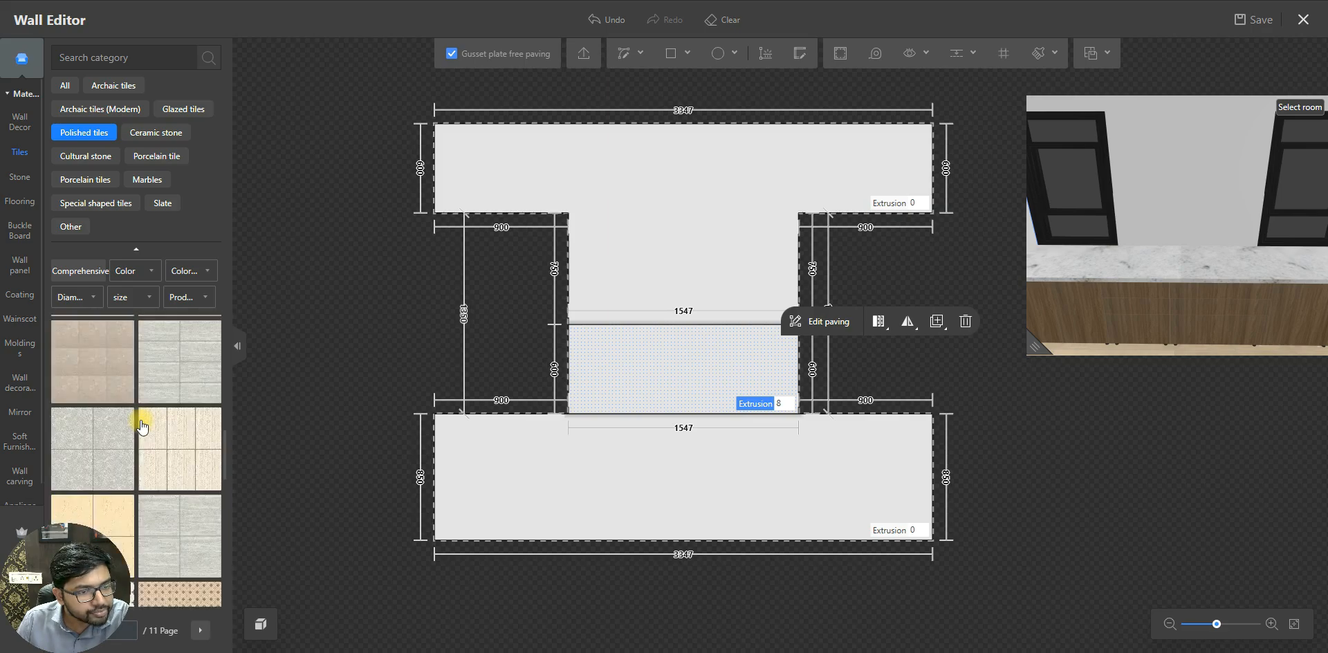
pyautogui.scroll(-3, 142, 422)
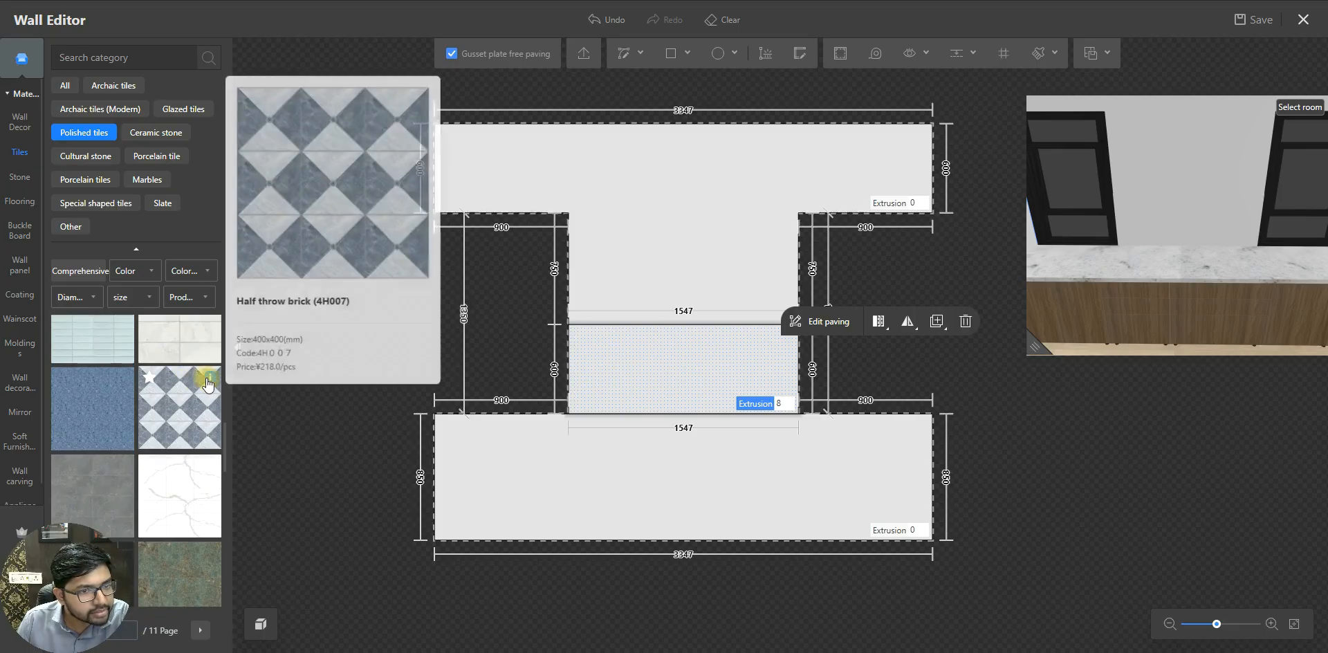
pyautogui.click(168, 407)
pyautogui.click(634, 373)
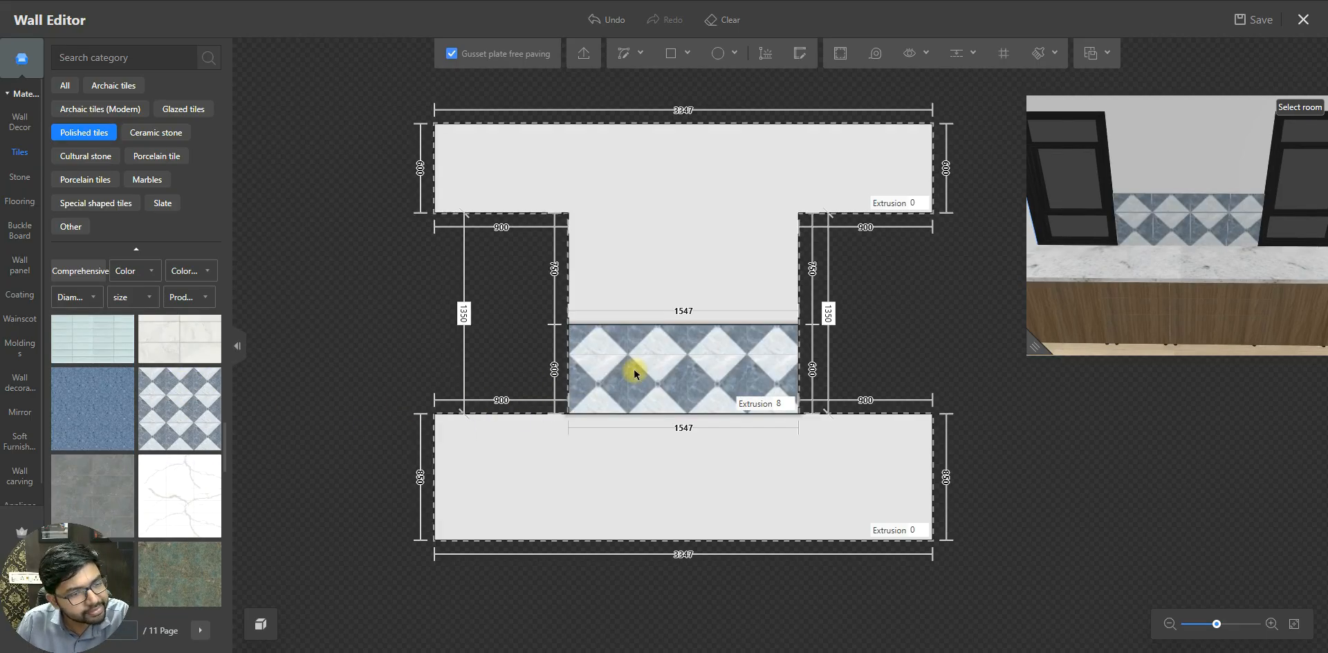
# - Select the tiled back splash area, save the wall design and exit the Wall Editor
pyautogui.click(636, 373)
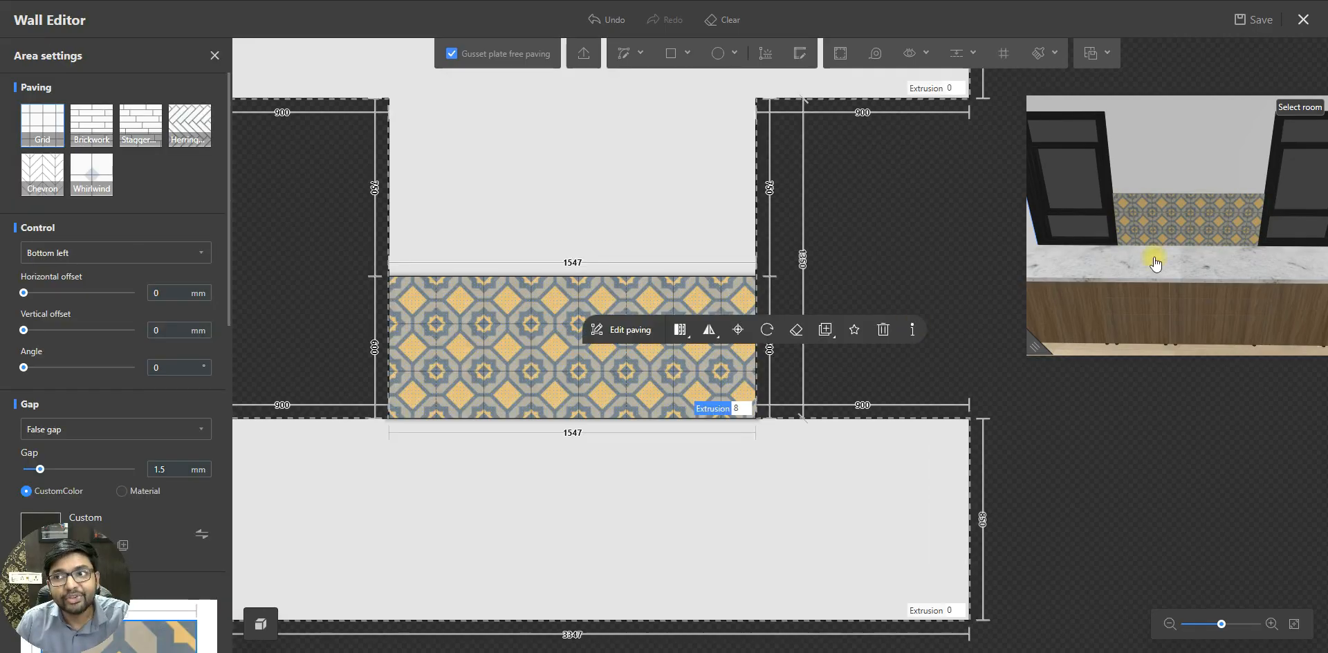
pyautogui.click(1264, 20)
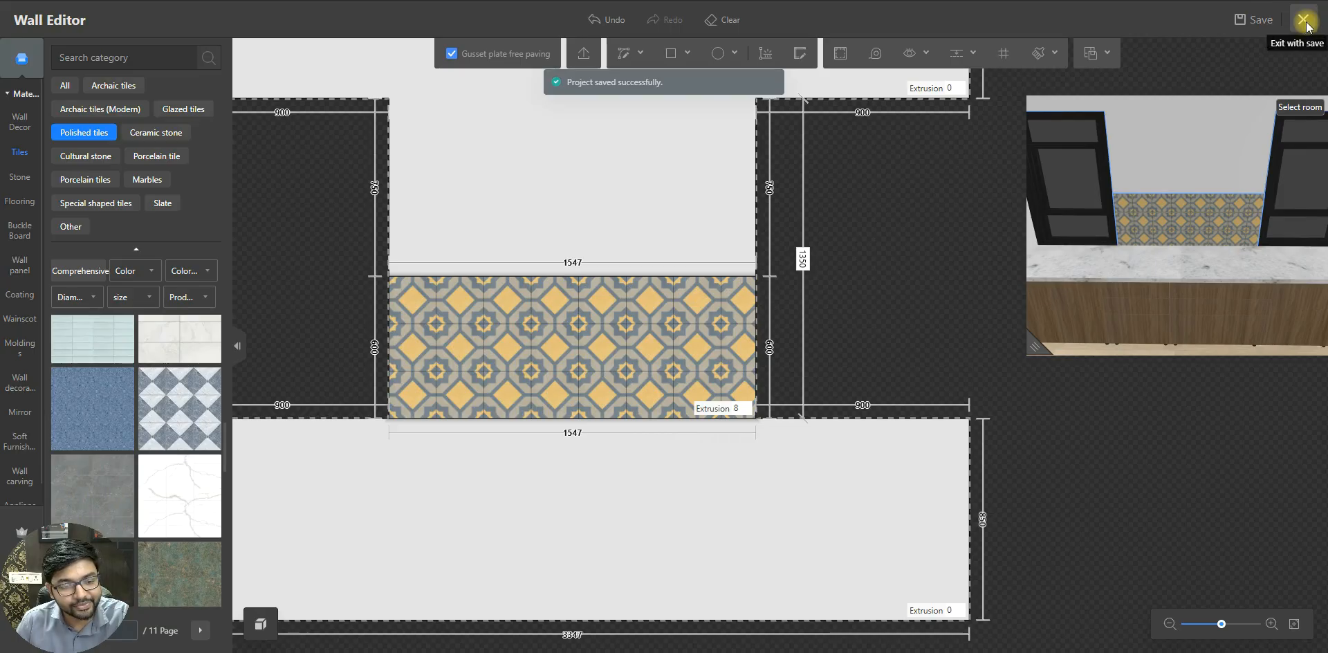
pyautogui.click(1305, 23)
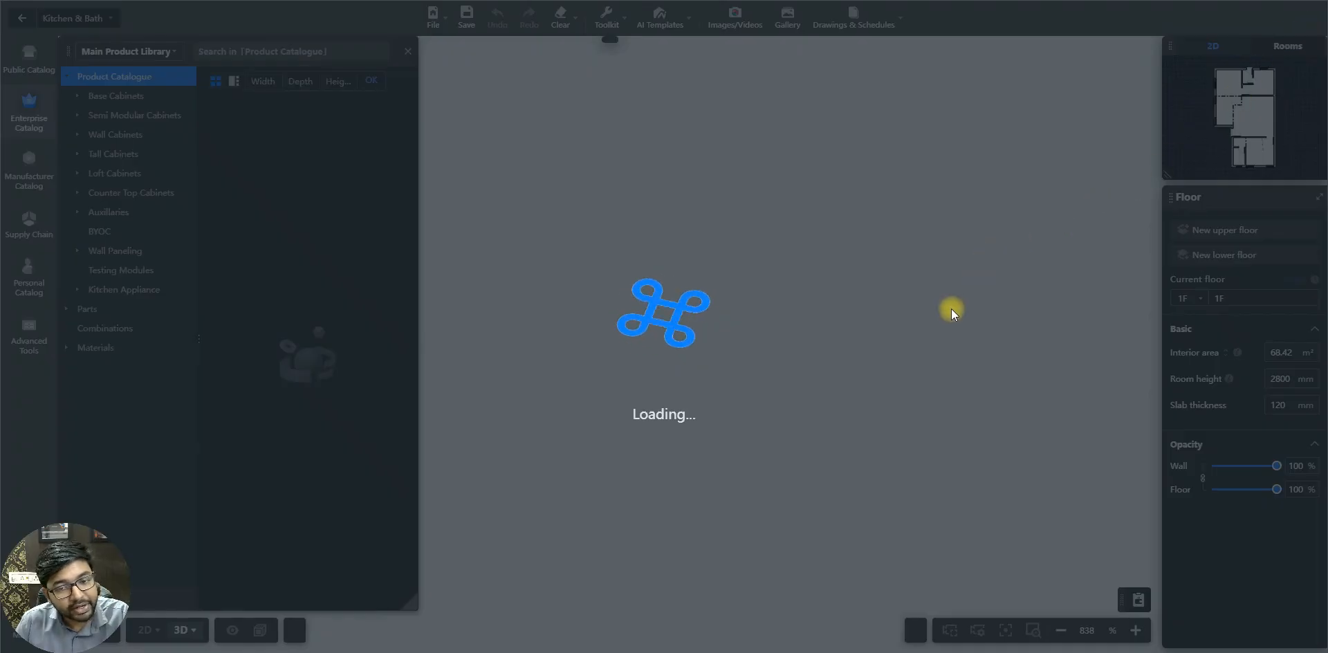